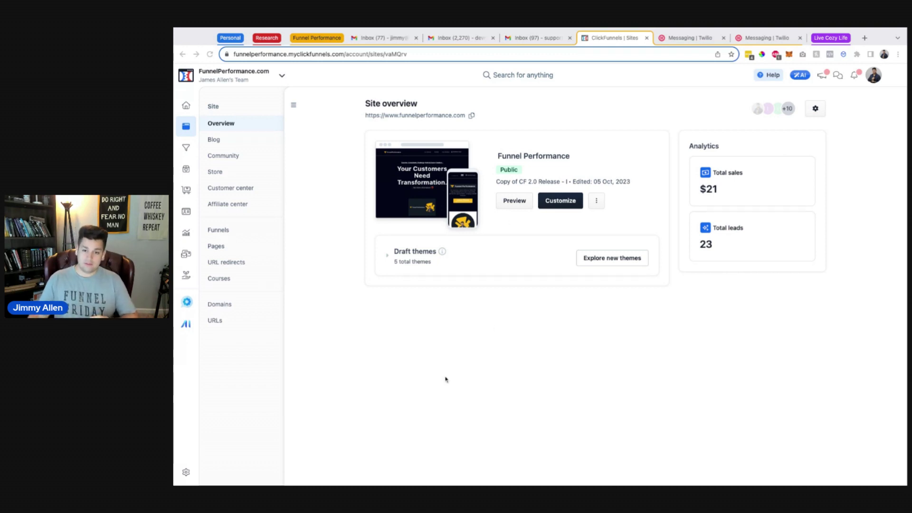
# Step: Open MessageHub and check the Email and Site chat inboxes, both empty
pyautogui.click(187, 303)
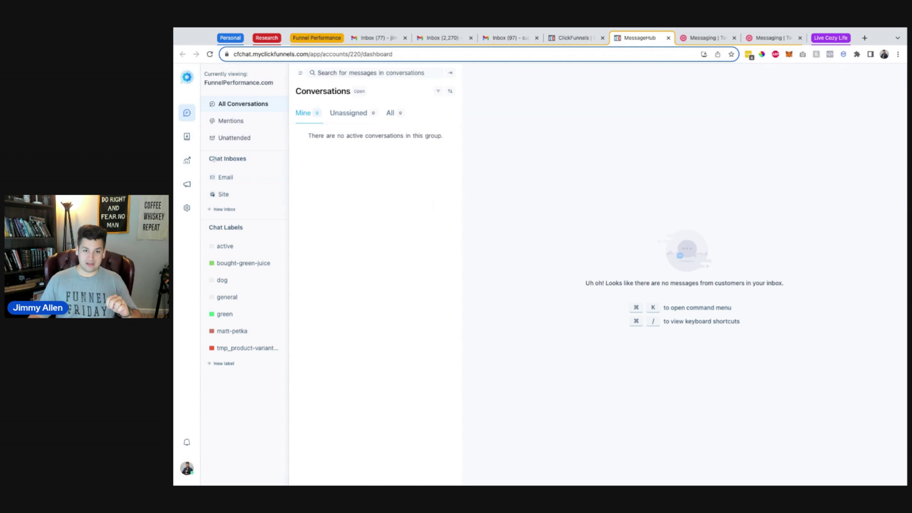
pyautogui.click(233, 177)
pyautogui.click(224, 194)
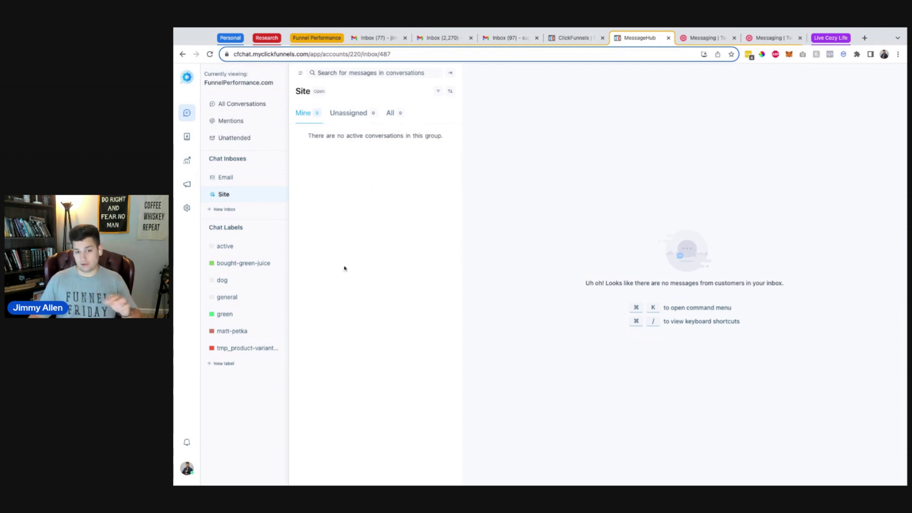
# Step: Start a new inbox and choose the SMS channel, with Twilio as provider
pyautogui.click(228, 211)
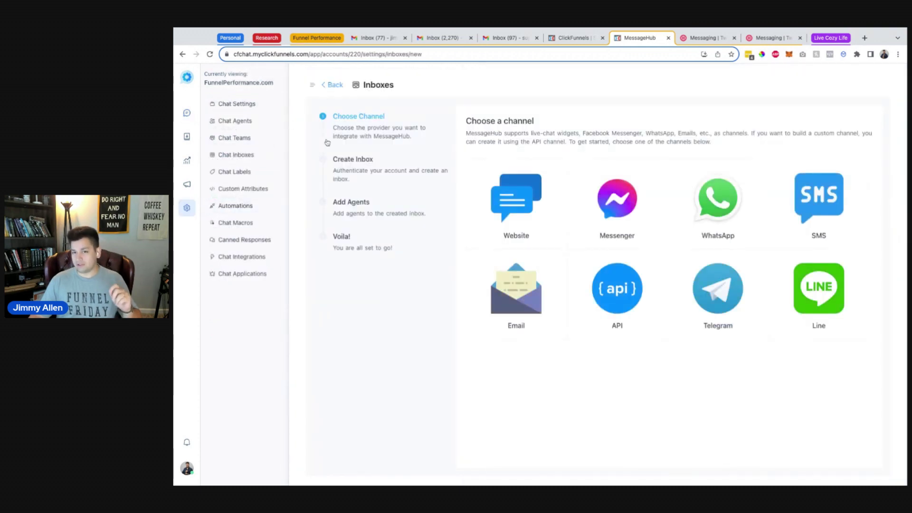
pyautogui.click(843, 202)
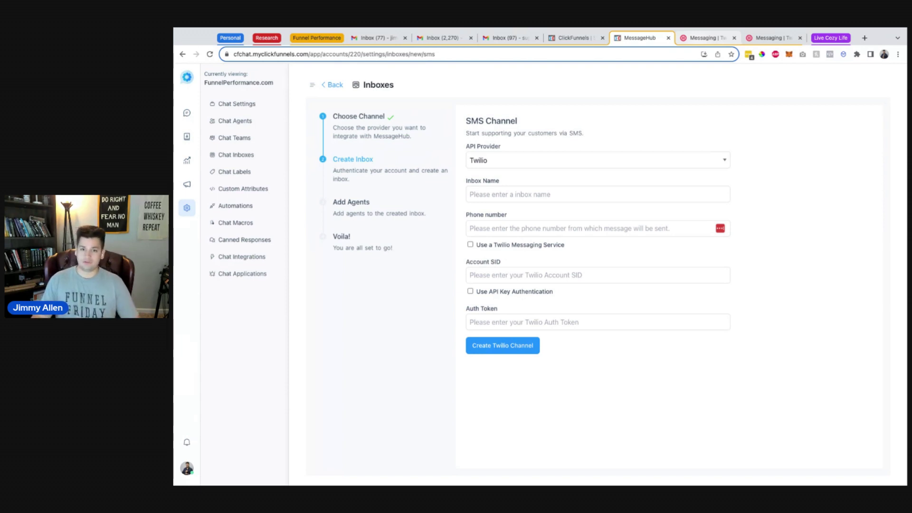
# Step: In Twilio, review the test SMS result and the Messaging Overview logs (two delivered, one failed)
pyautogui.hotkey('ctrl', 'Tab')
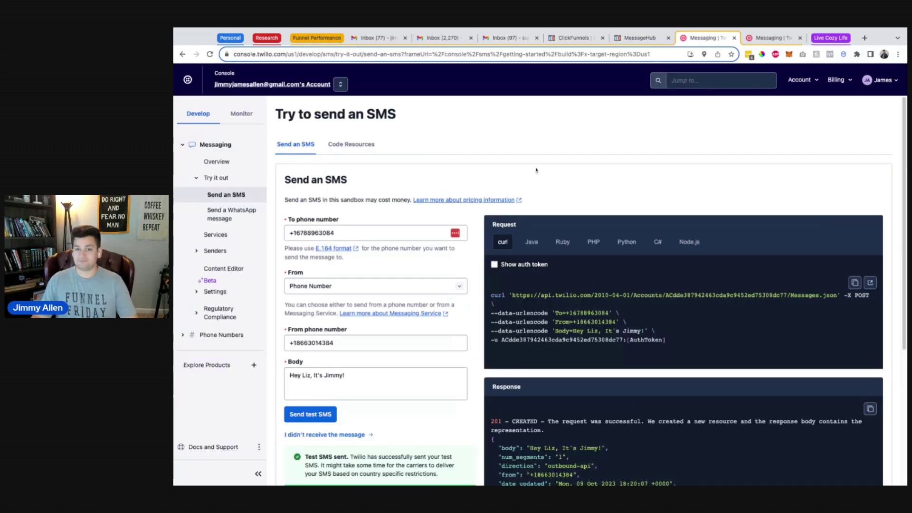
pyautogui.scroll(-3, 481, 244)
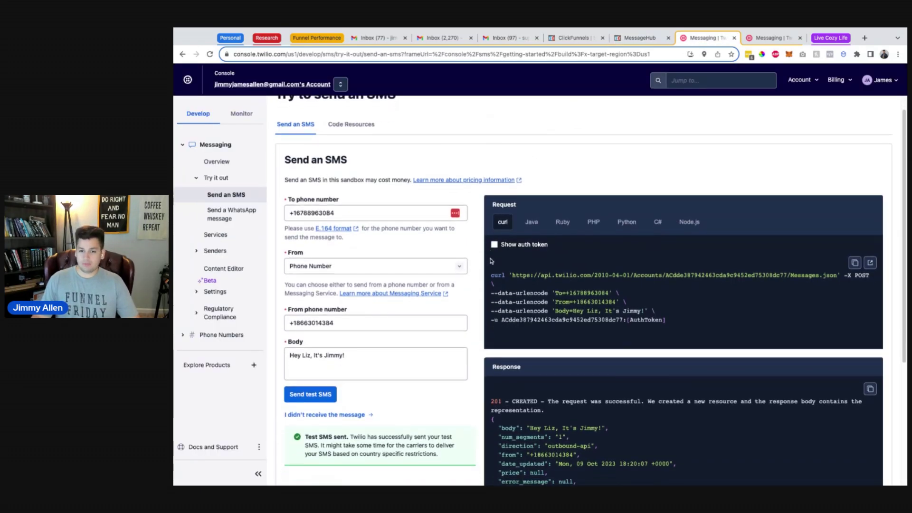
pyautogui.scroll(3, 475, 285)
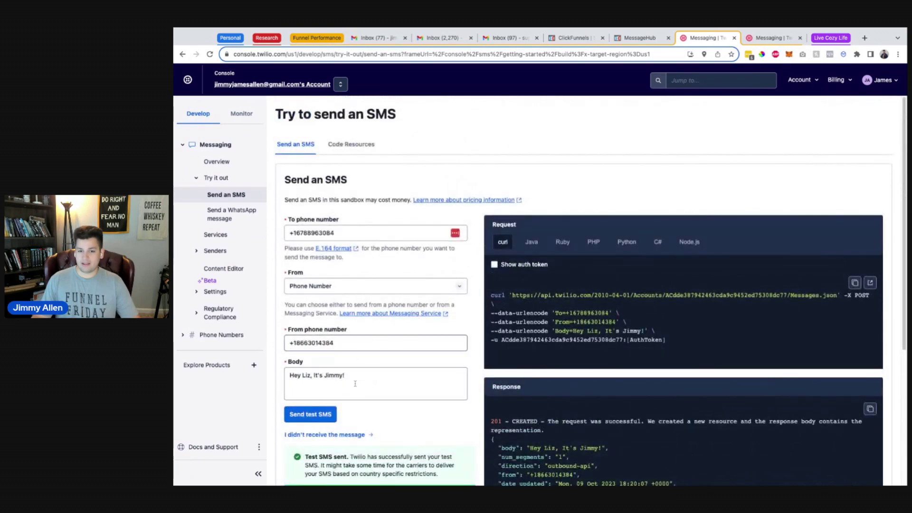
pyautogui.scroll(-1, 531, 220)
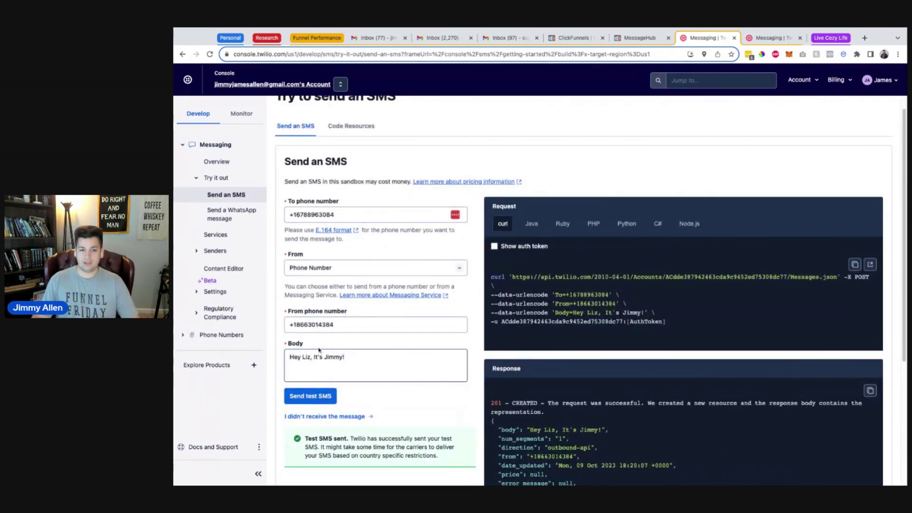
pyautogui.click(214, 163)
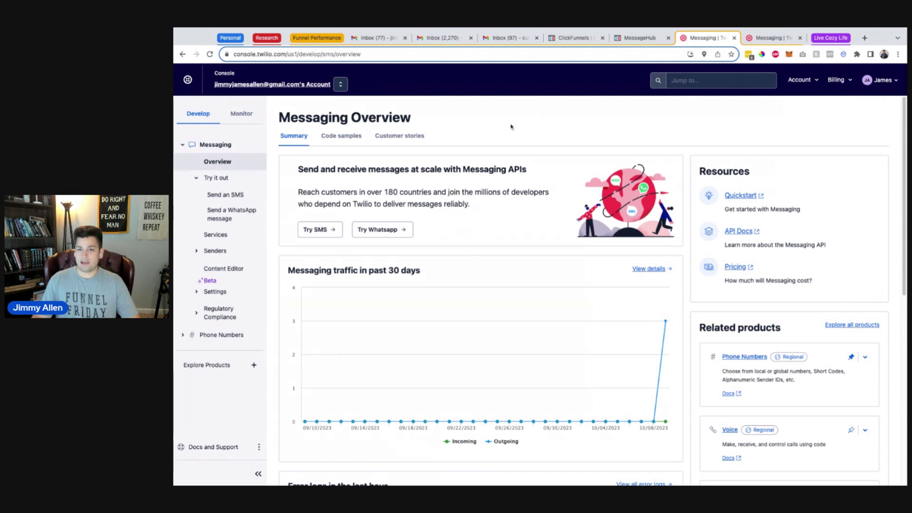
pyautogui.scroll(-5, 511, 142)
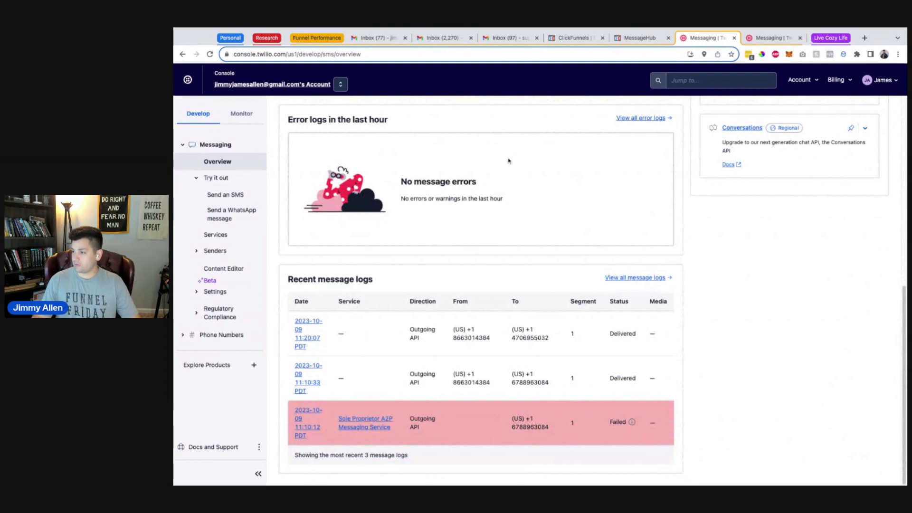
pyautogui.scroll(4, 508, 158)
pyautogui.scroll(3, 508, 161)
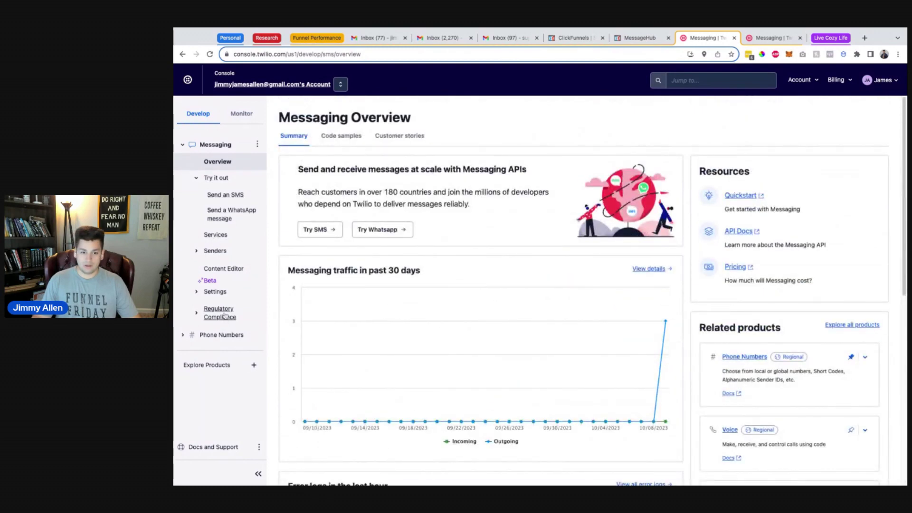
# Step: Review the active Twilio number's voice and messaging configuration, then return to the MessageHub form
pyautogui.click(215, 338)
pyautogui.click(209, 361)
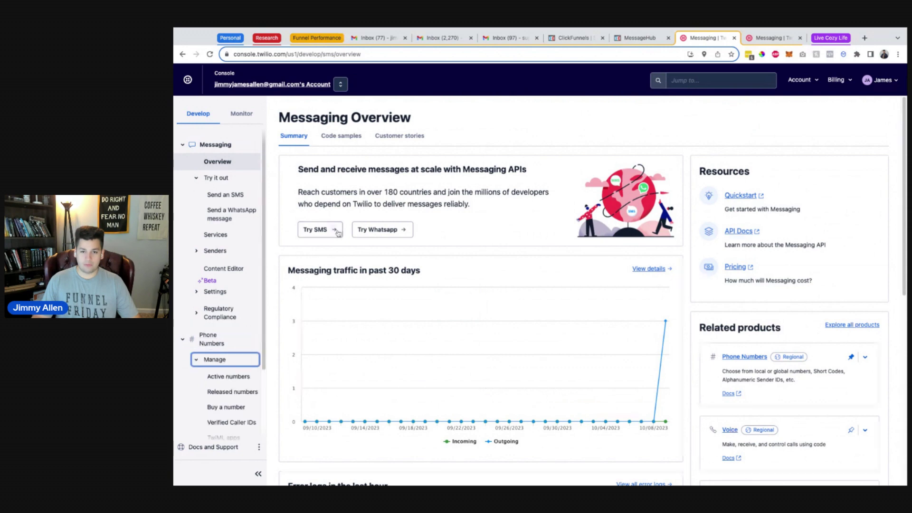
pyautogui.click(228, 376)
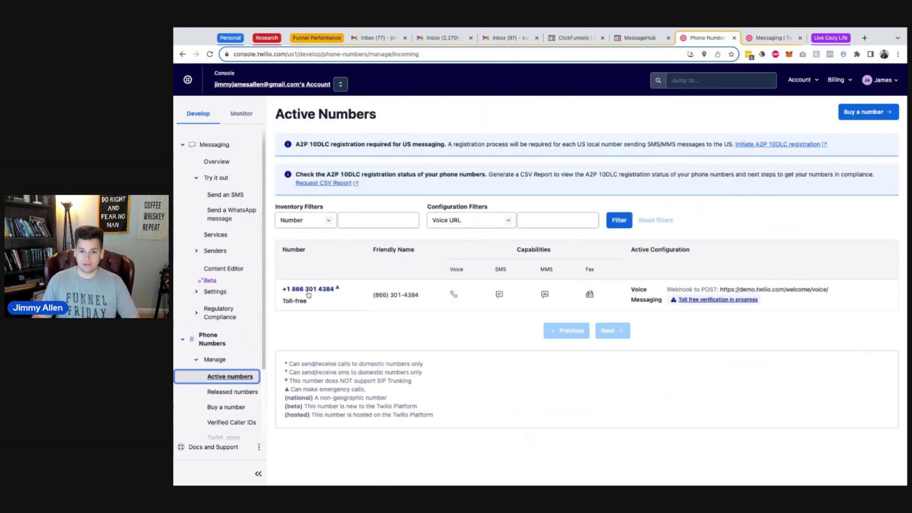
pyautogui.click(309, 289)
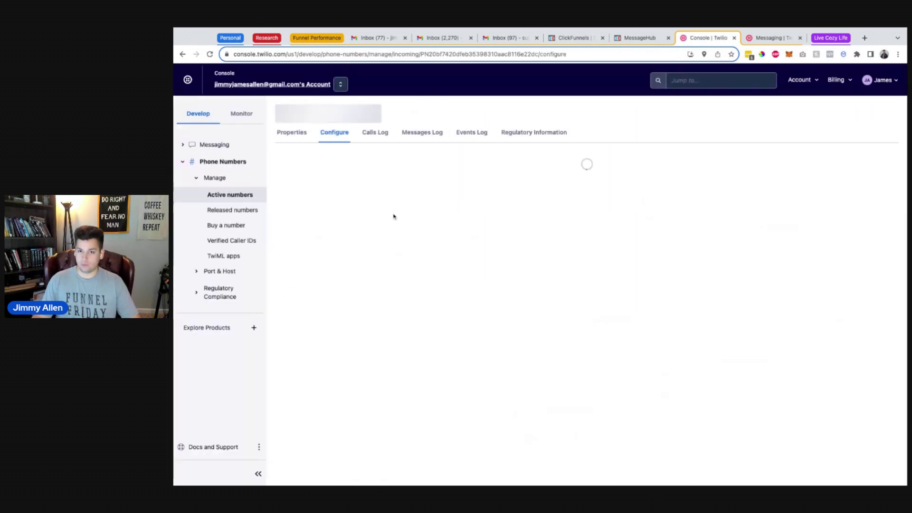
pyautogui.scroll(-3, 275, 199)
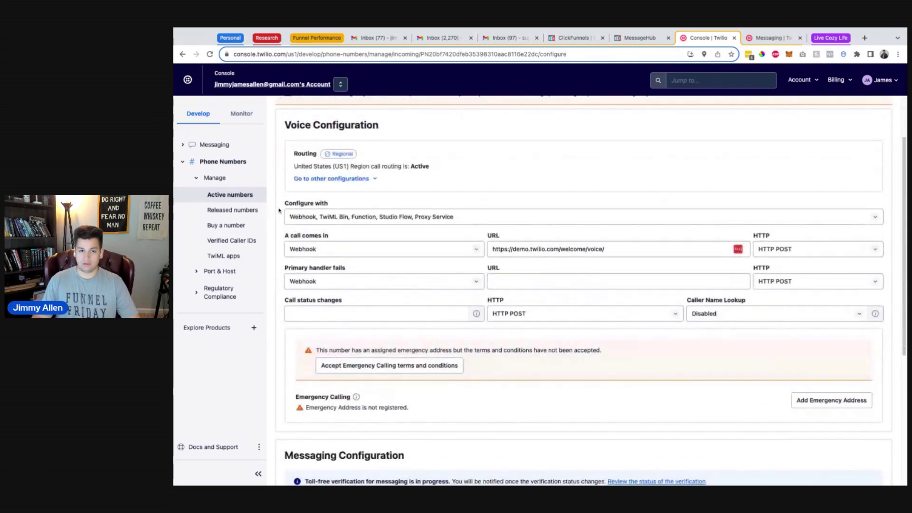
pyautogui.scroll(-4, 275, 223)
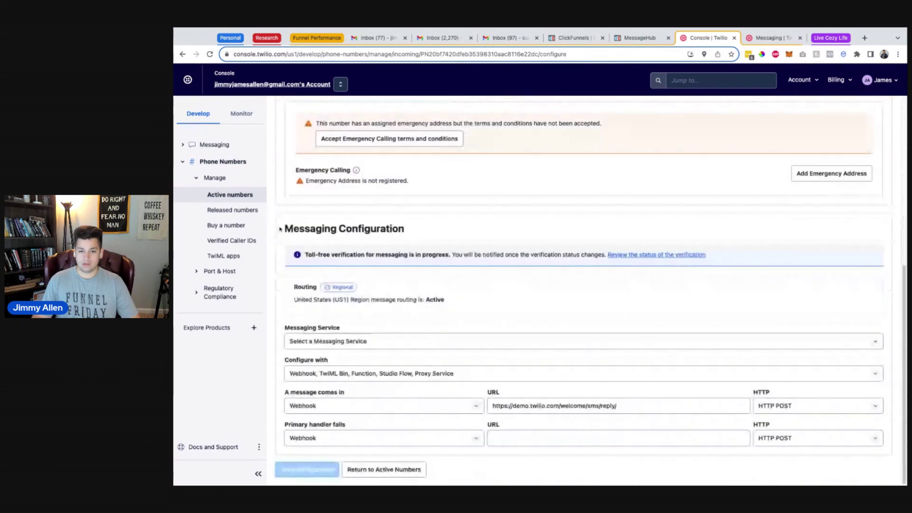
pyautogui.scroll(8, 281, 227)
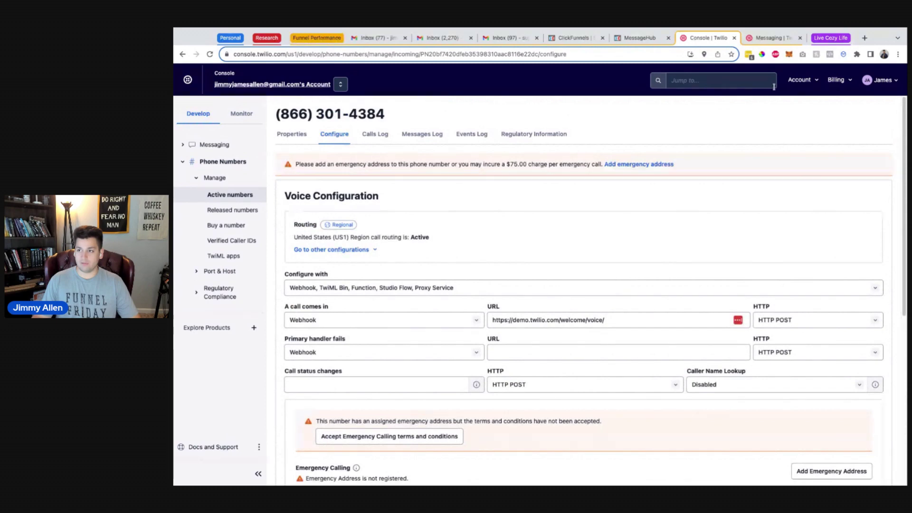
pyautogui.click(640, 37)
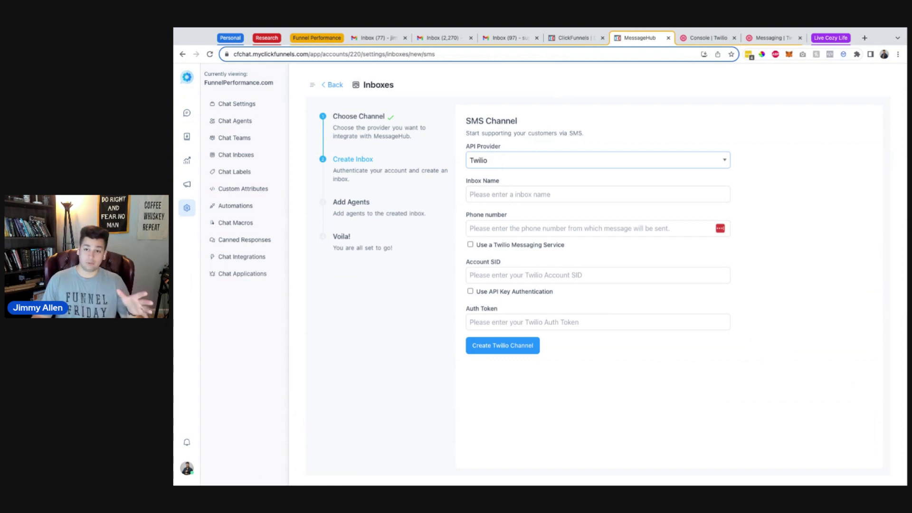
# Step: Name the inbox 'FP - SMS (Twilio)', leaving the Messaging Service option off
pyautogui.click(493, 192)
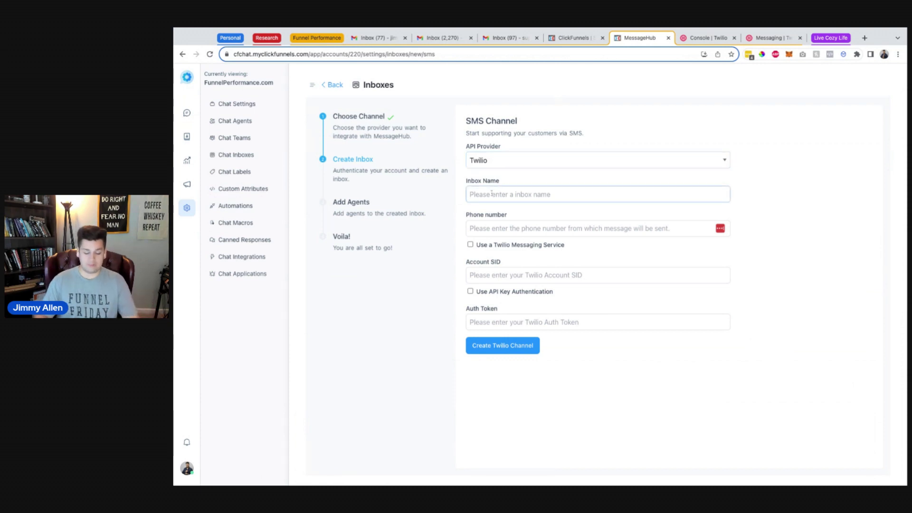
pyautogui.write('FP - ')
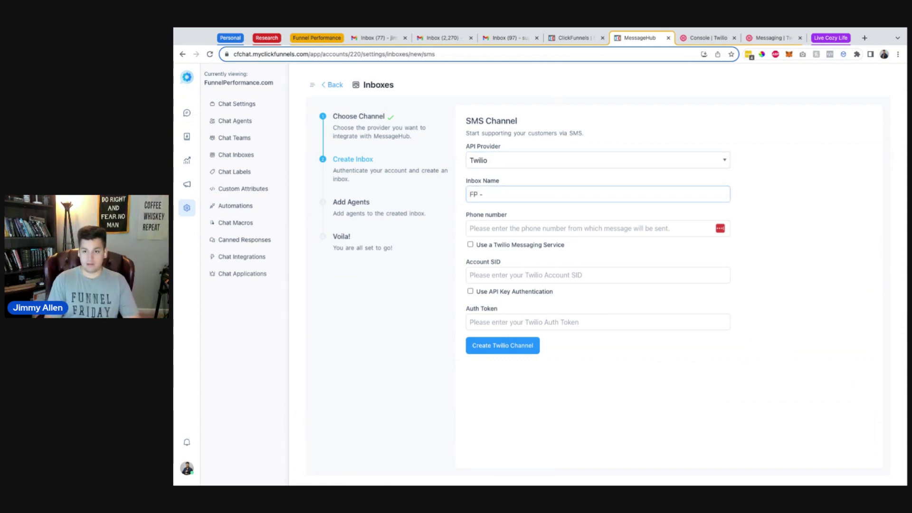
pyautogui.write('SMS (Twilio)')
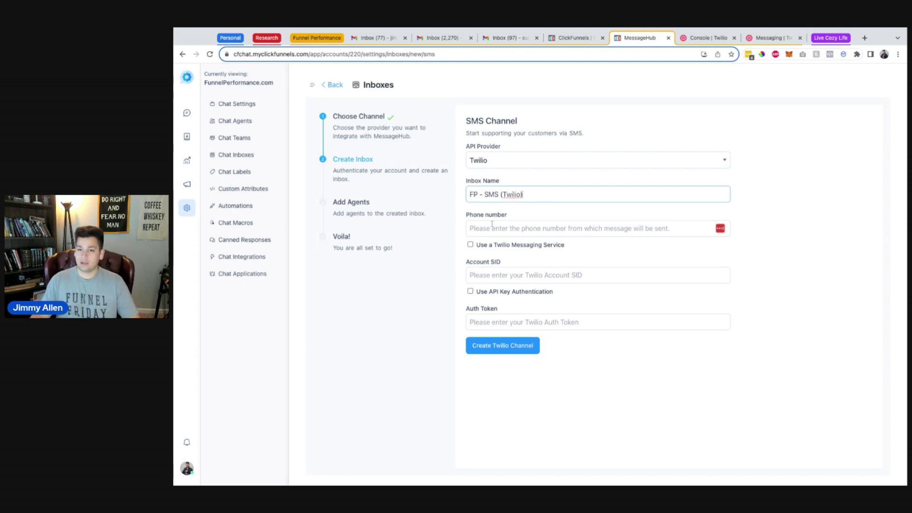
pyautogui.press('Tab')
pyautogui.click(470, 244)
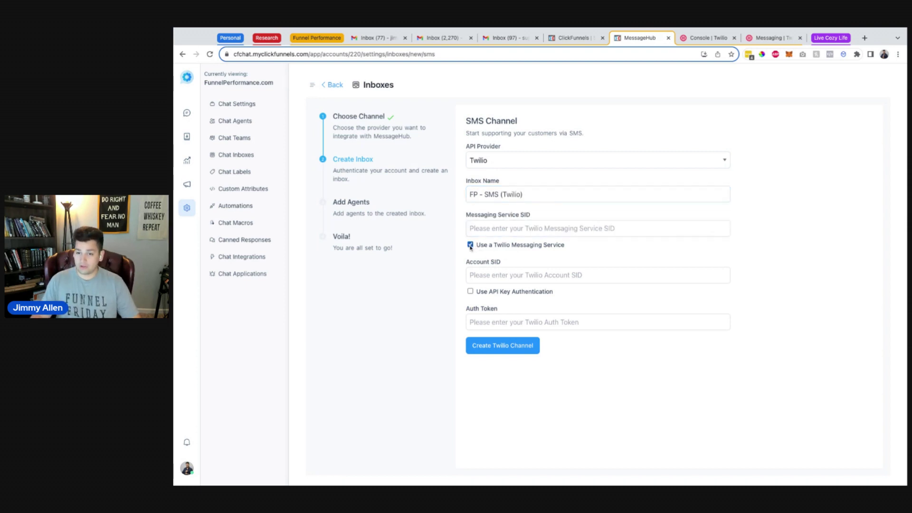
pyautogui.click(470, 245)
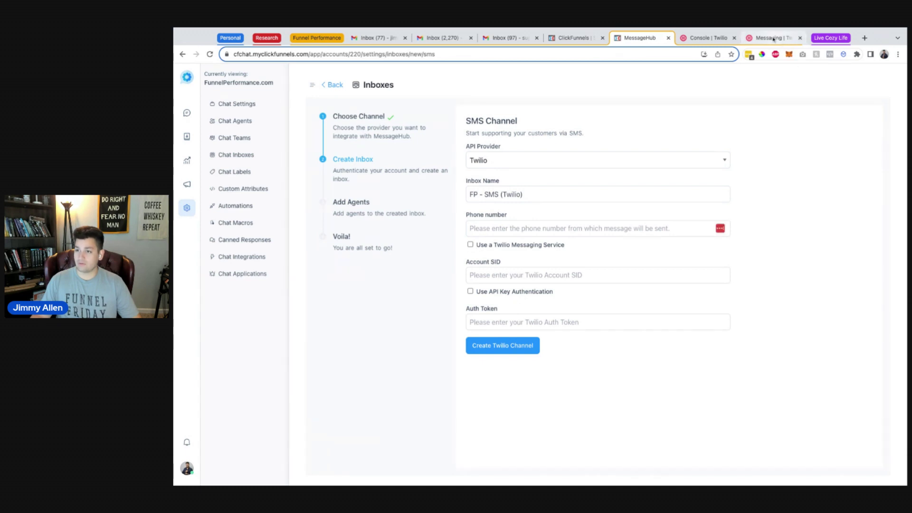
# Step: Copy the Twilio phone number from its configuration page in Twilio Console
pyautogui.click(709, 38)
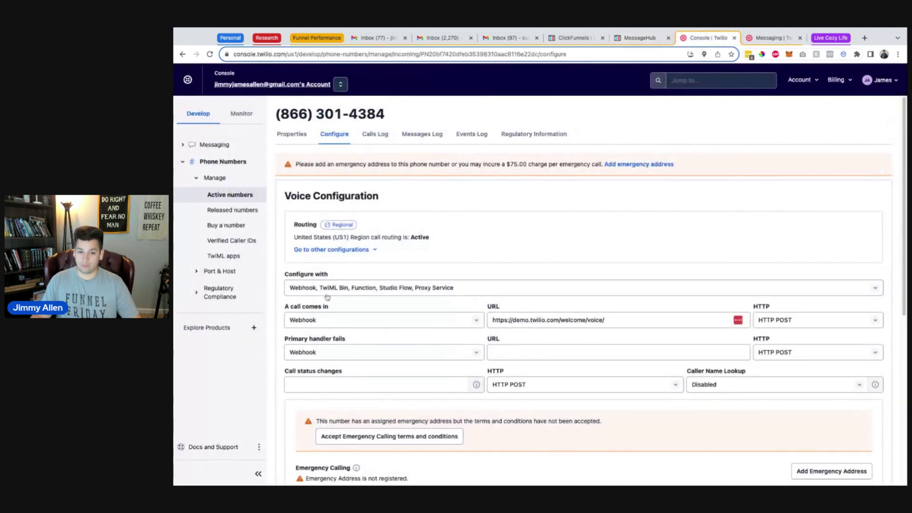
pyautogui.click(235, 195)
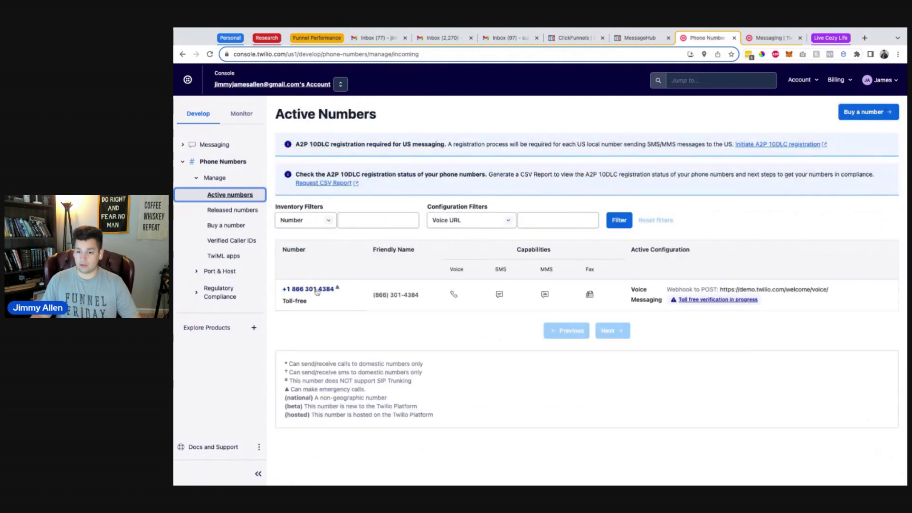
pyautogui.click(315, 290)
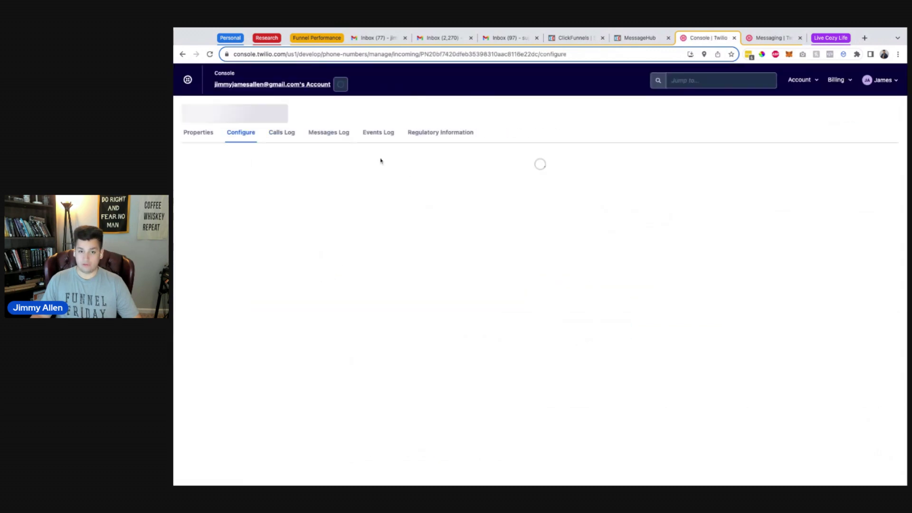
pyautogui.tripleClick(398, 117)
pyautogui.hotkey('ctrl', 'c')
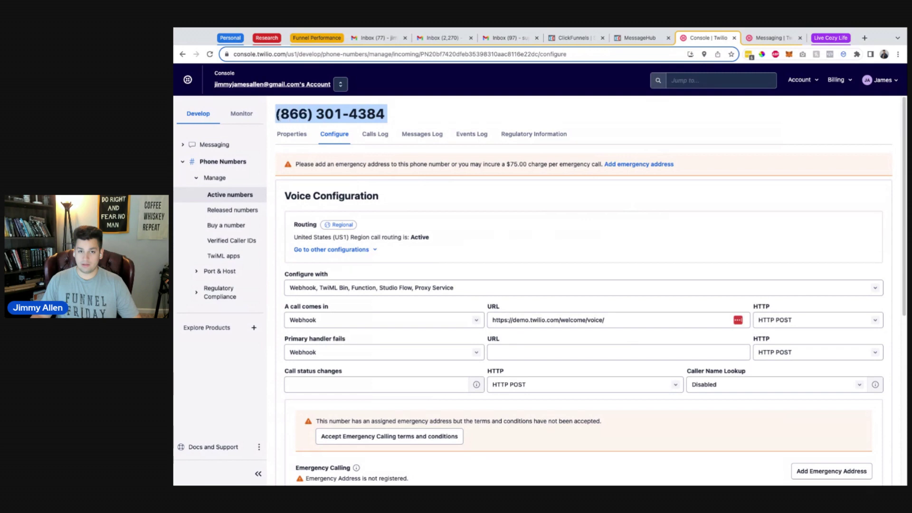
pyautogui.click(398, 114)
pyautogui.click(620, 39)
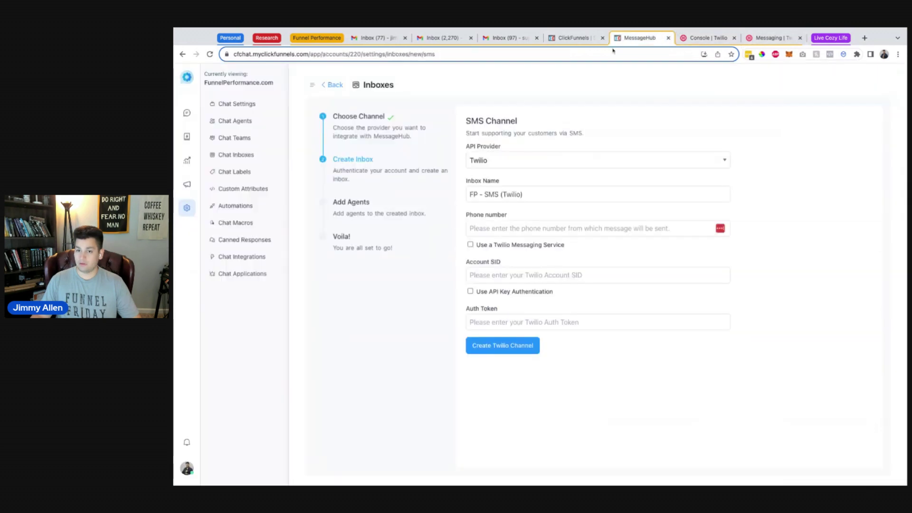
# Step: Paste the number into Phone number, stripping brackets, space and hyphen and prefixing +1
pyautogui.click(481, 223)
pyautogui.hotkey('ctrl', 'v')
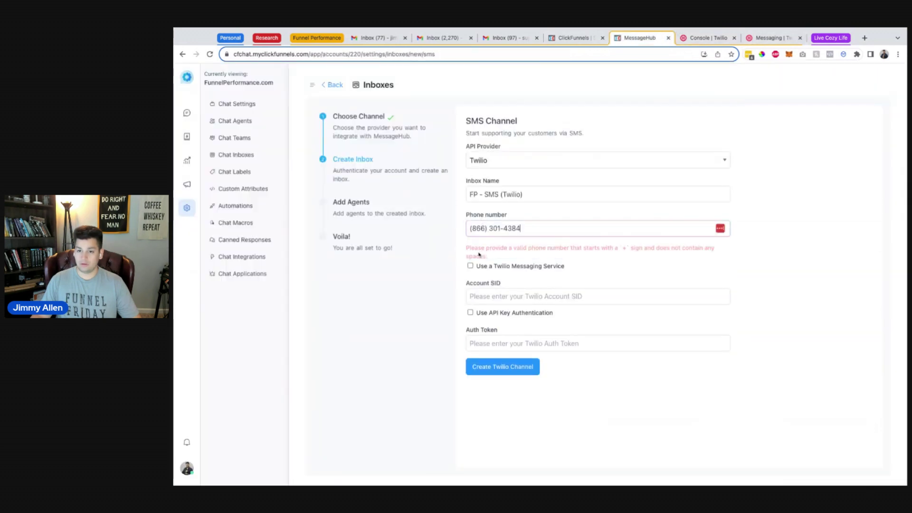
pyautogui.click(506, 230)
pyautogui.press('BackSpace')
pyautogui.click(490, 230)
pyautogui.press('BackSpace')
pyautogui.press('BackSpace')
pyautogui.click(474, 228)
pyautogui.press('BackSpace')
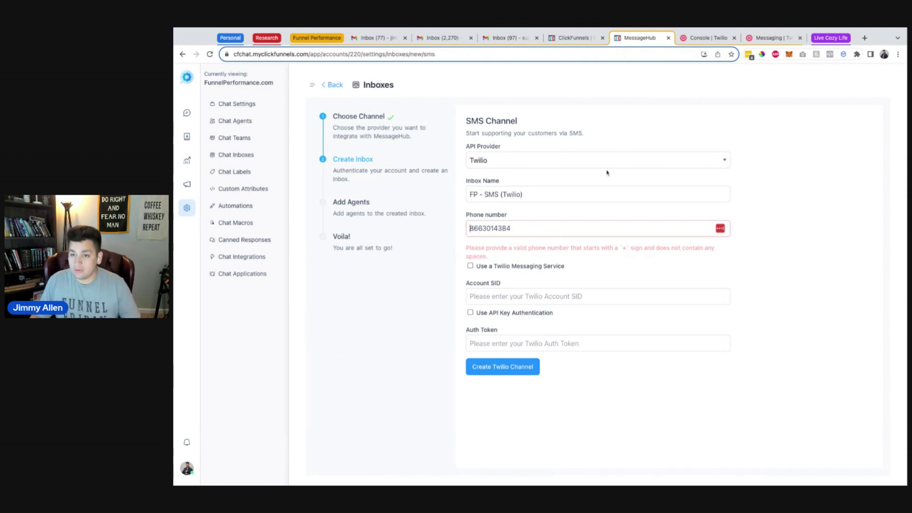
pyautogui.write('+')
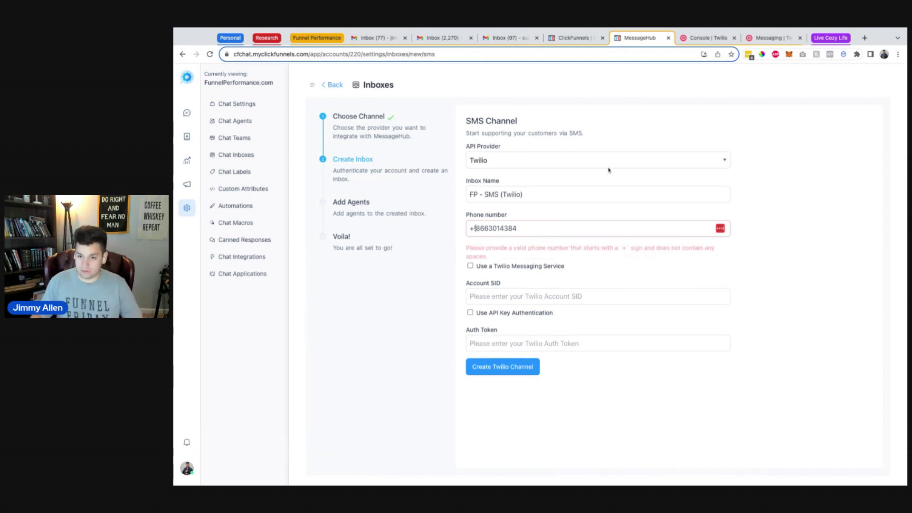
pyautogui.write('1')
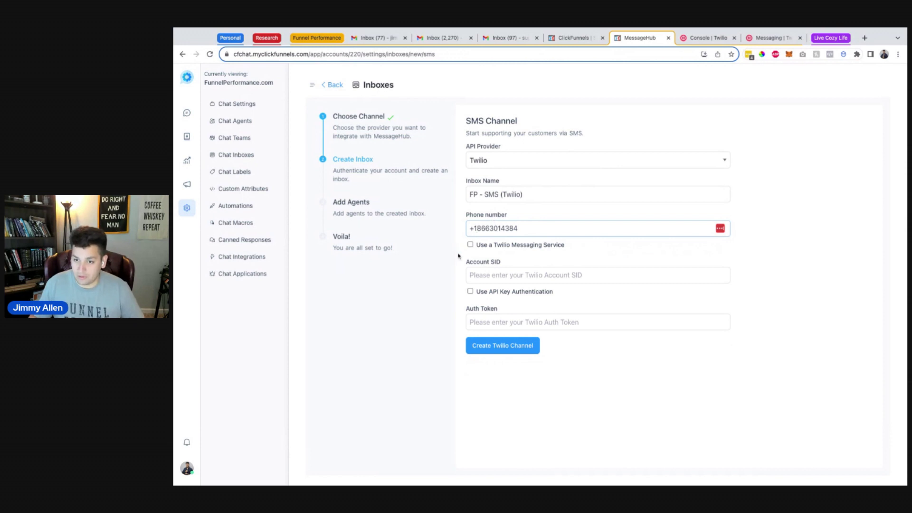
# Step: Look through the Messaging Overview pages in Twilio Console
pyautogui.click(558, 262)
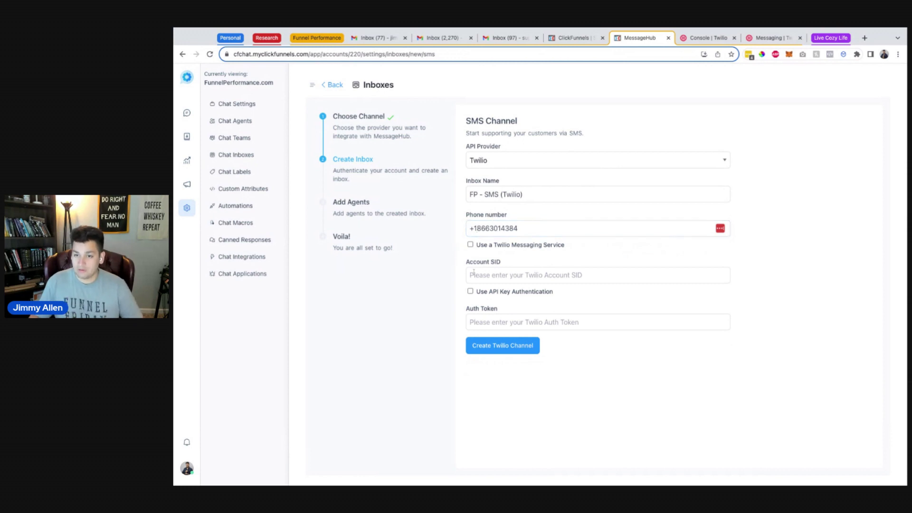
pyautogui.click(705, 32)
pyautogui.click(199, 115)
pyautogui.click(214, 144)
pyautogui.click(218, 162)
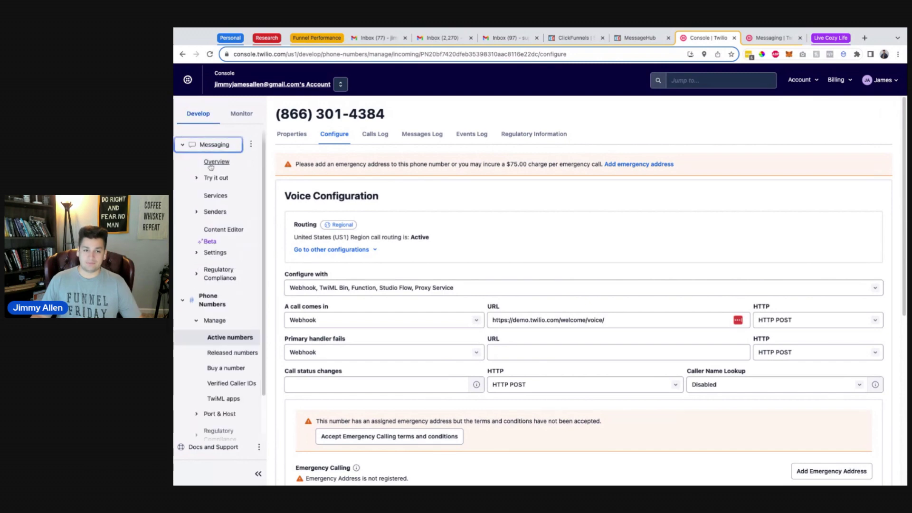
pyautogui.scroll(-5, 285, 327)
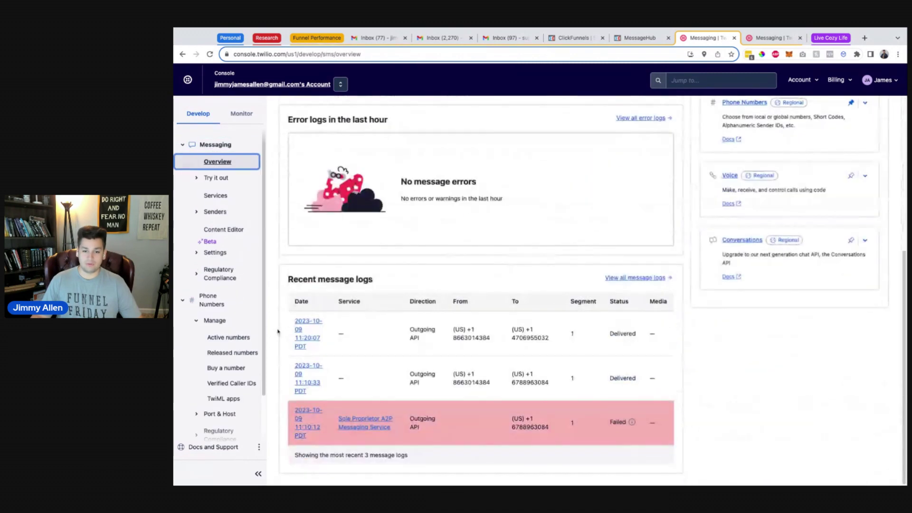
pyautogui.scroll(5, 286, 325)
pyautogui.click(767, 38)
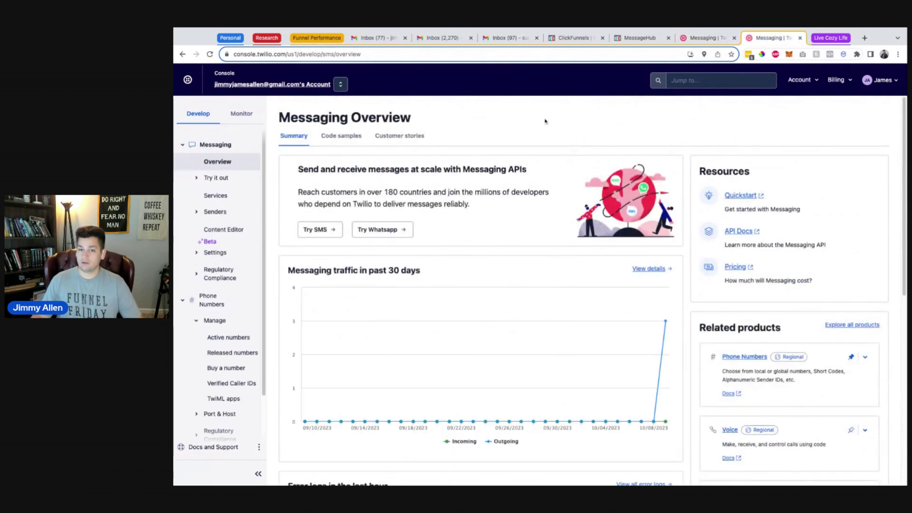
pyautogui.scroll(-1, 293, 271)
pyautogui.scroll(-5, 292, 270)
pyautogui.scroll(5, 293, 268)
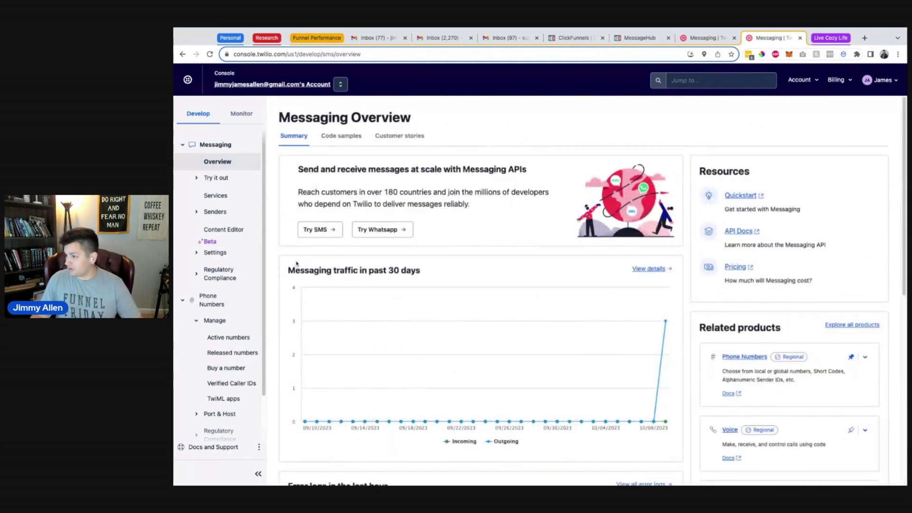
# Step: Find Account Info on the Twilio home page, showing and re-hiding the Auth Token
pyautogui.click(188, 79)
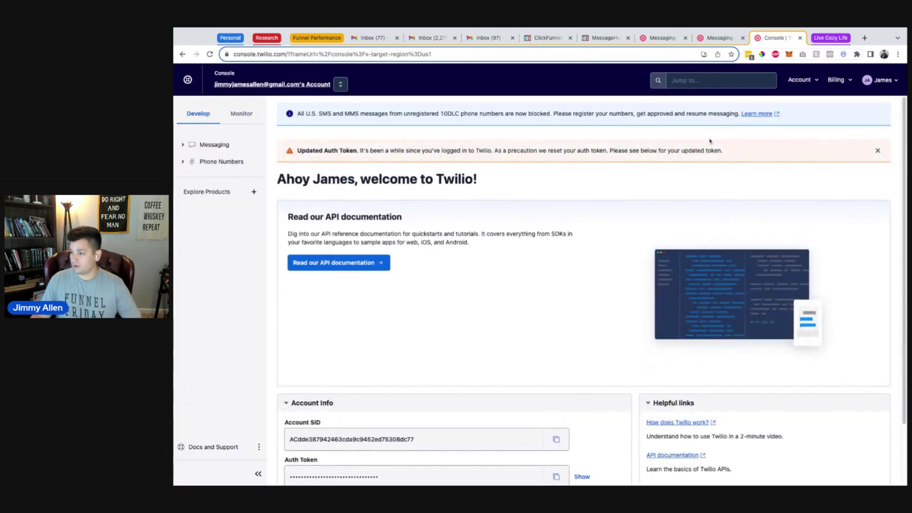
pyautogui.scroll(-2, 281, 342)
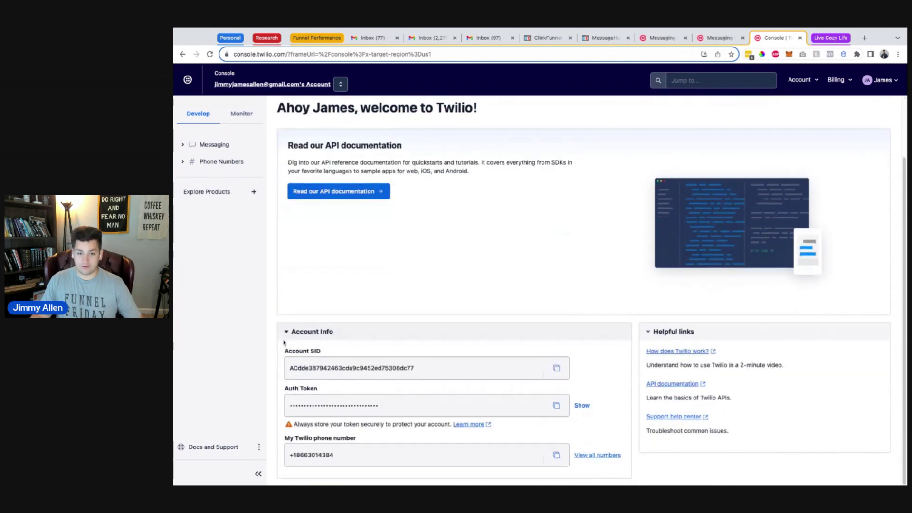
pyautogui.scroll(2, 268, 227)
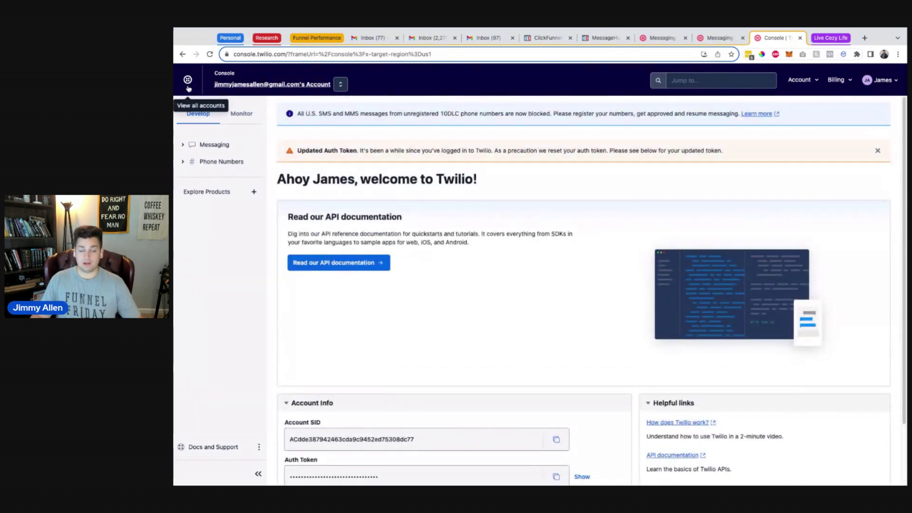
pyautogui.scroll(-4, 301, 312)
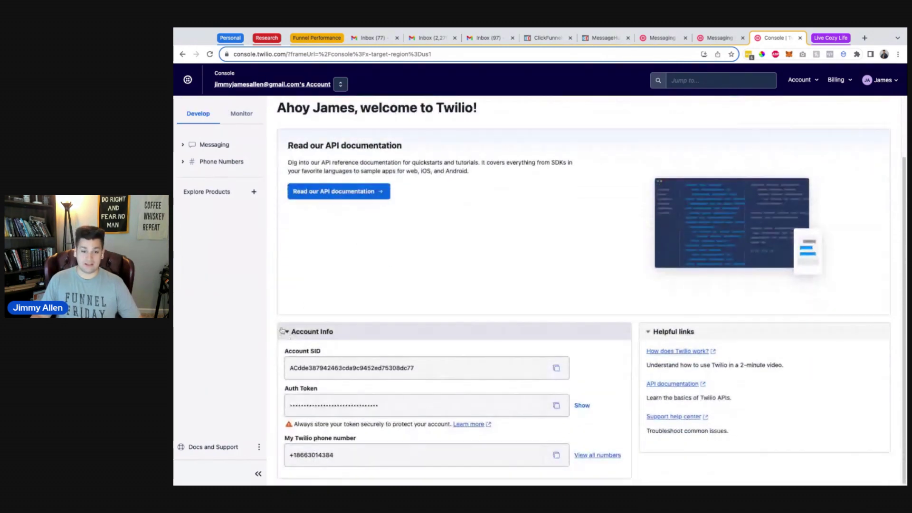
pyautogui.scroll(4, 285, 327)
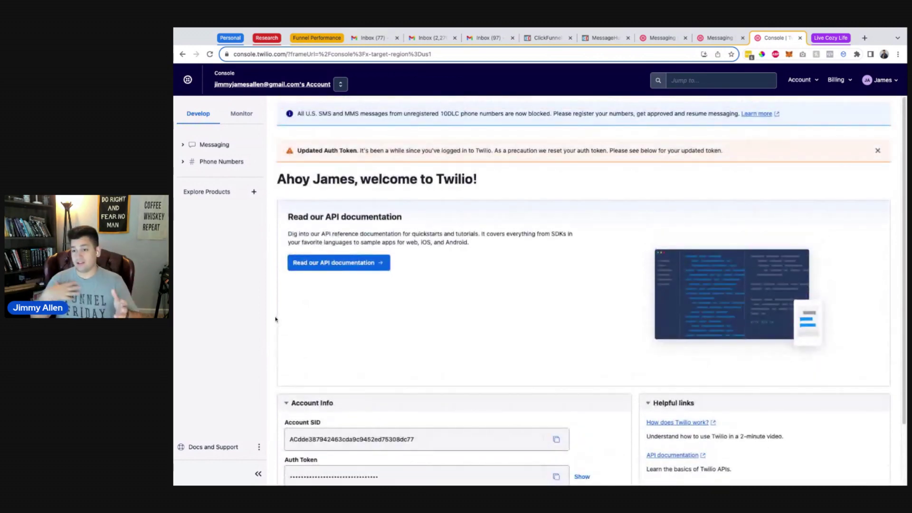
pyautogui.scroll(-2, 312, 340)
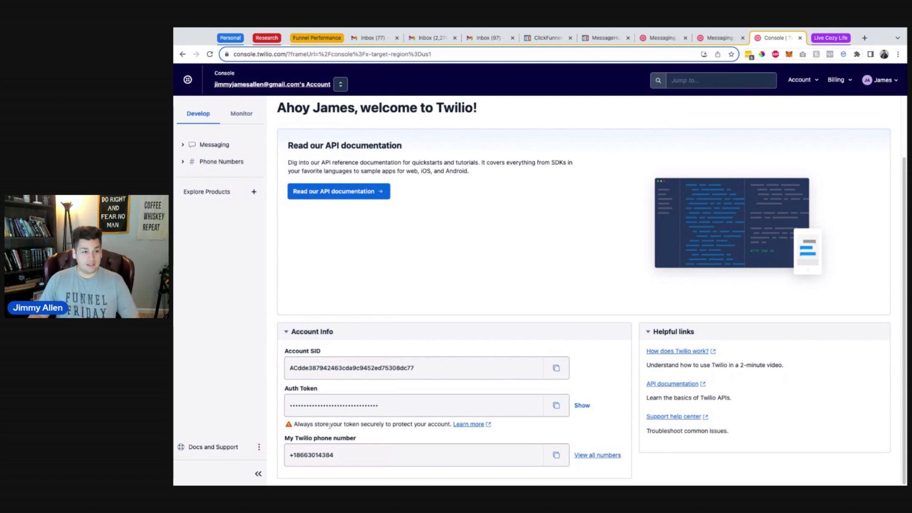
pyautogui.click(582, 405)
pyautogui.click(582, 405)
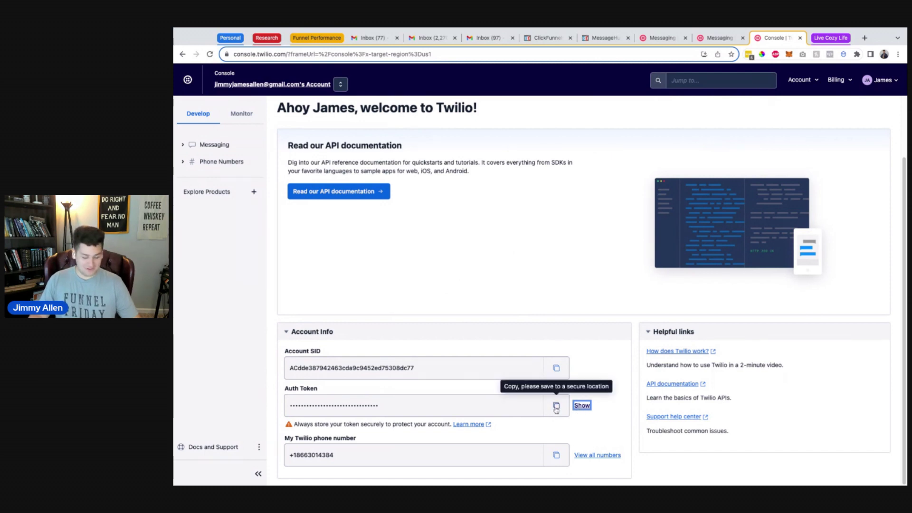
# Step: Copy the Twilio Account SID into the MessageHub SMS Channel form
pyautogui.click(556, 370)
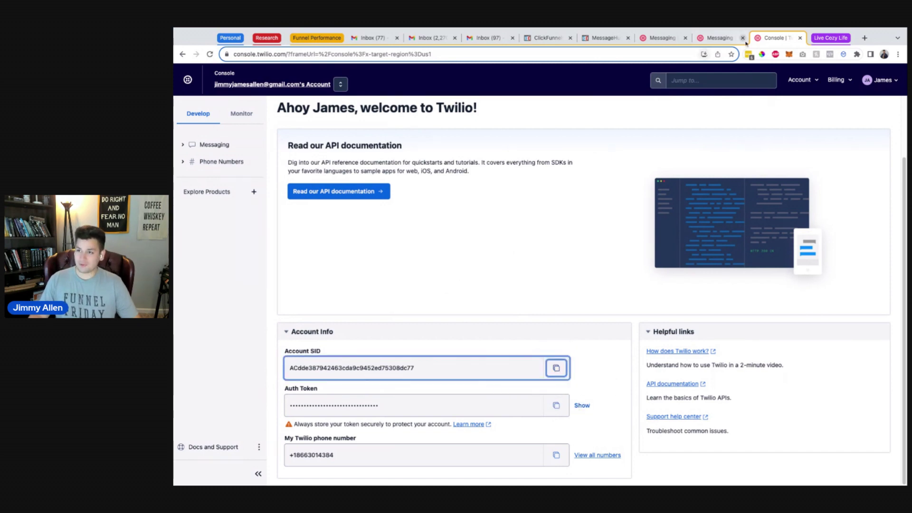
pyautogui.click(602, 40)
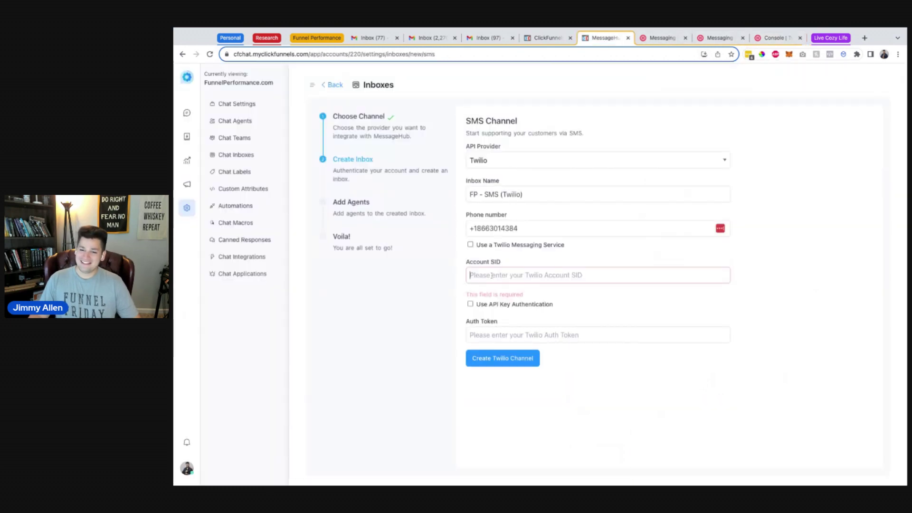
pyautogui.press('super+v')
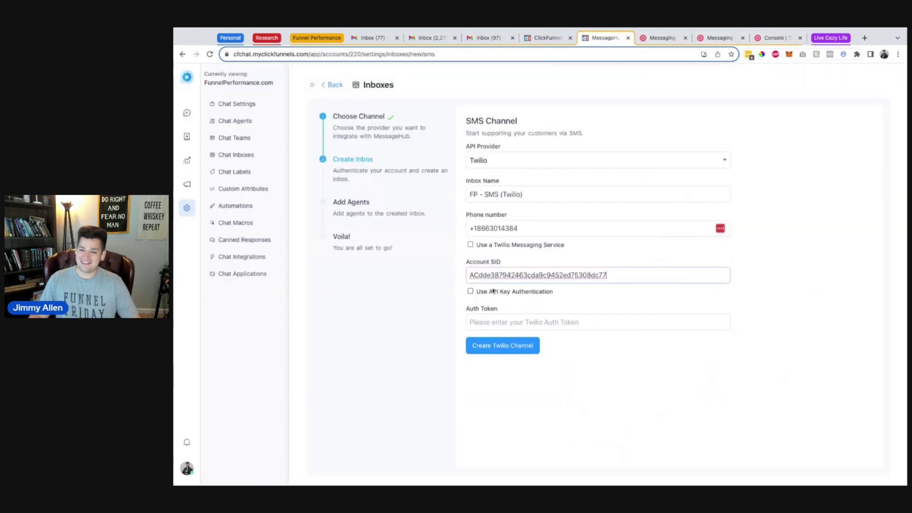
# Step: Fill in the Twilio Auth Token and create the Twilio SMS channel
pyautogui.click(765, 36)
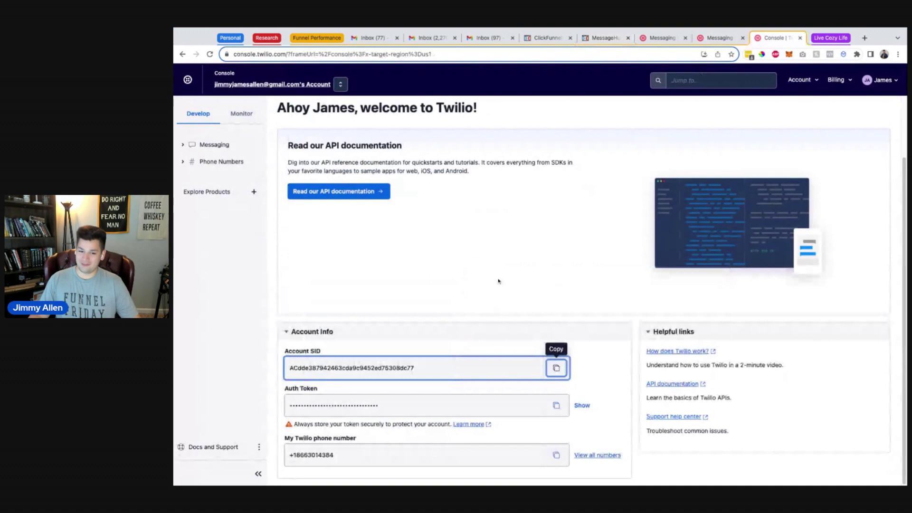
pyautogui.click(553, 406)
pyautogui.click(604, 38)
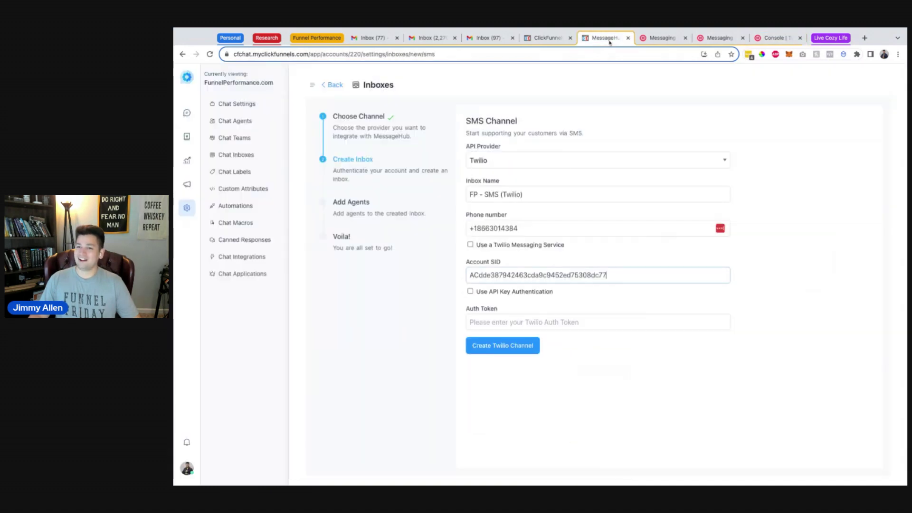
pyautogui.click(501, 317)
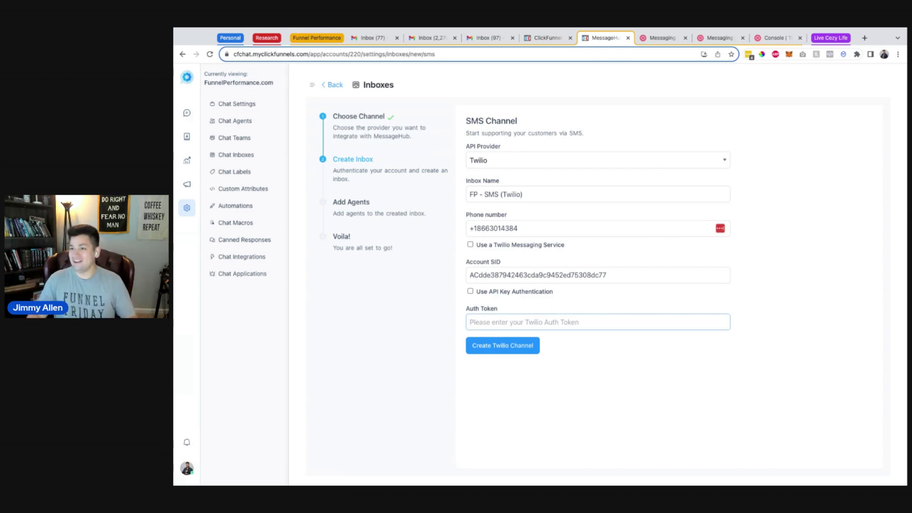
pyautogui.click(454, 330)
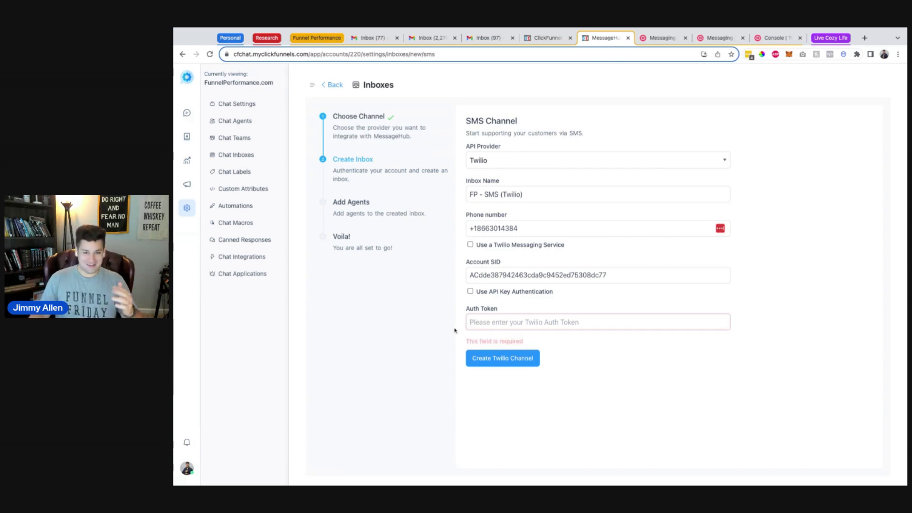
pyautogui.click(763, 39)
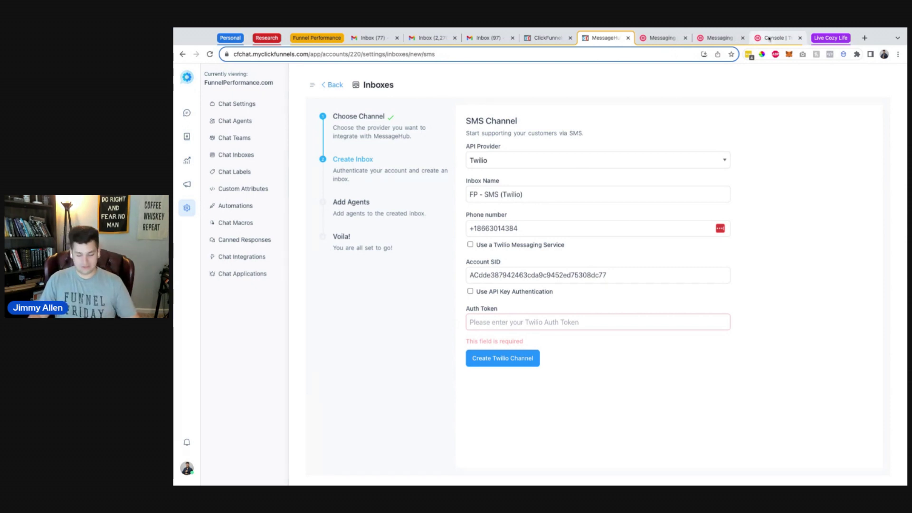
pyautogui.click(557, 405)
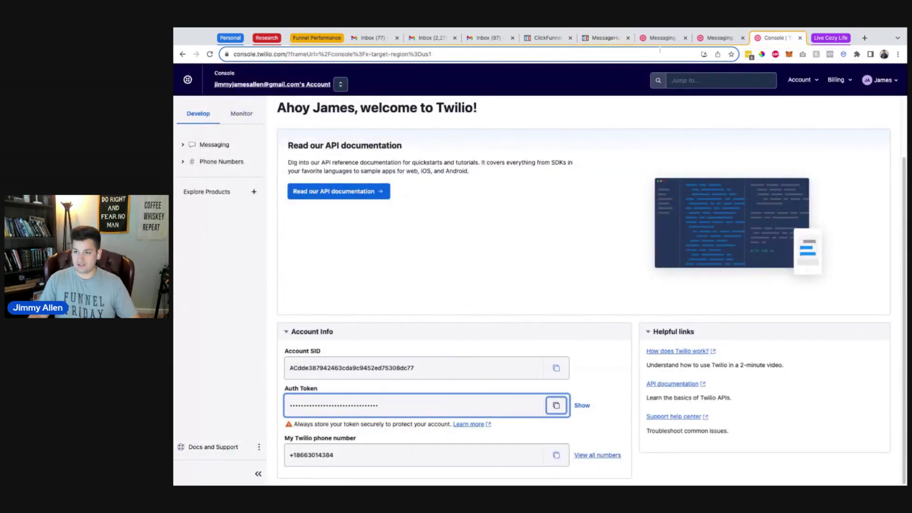
pyautogui.click(602, 38)
pyautogui.press('super+v')
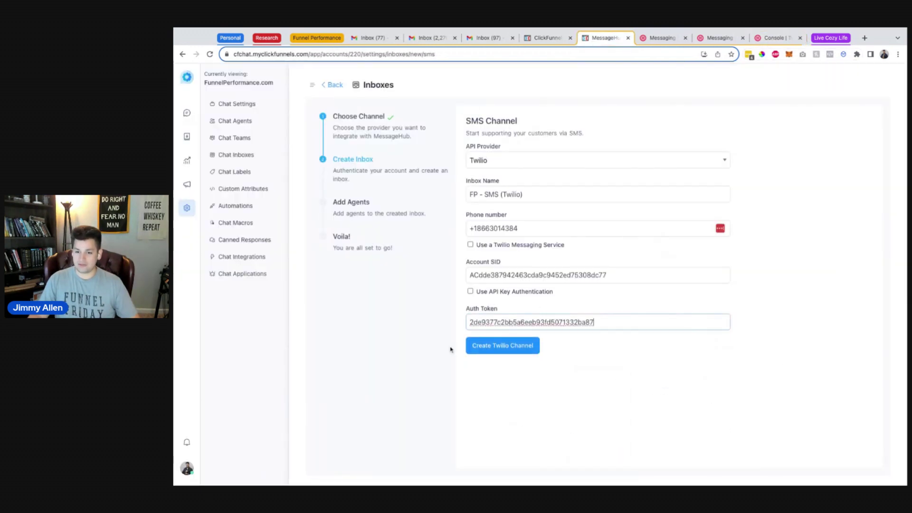
pyautogui.click(505, 346)
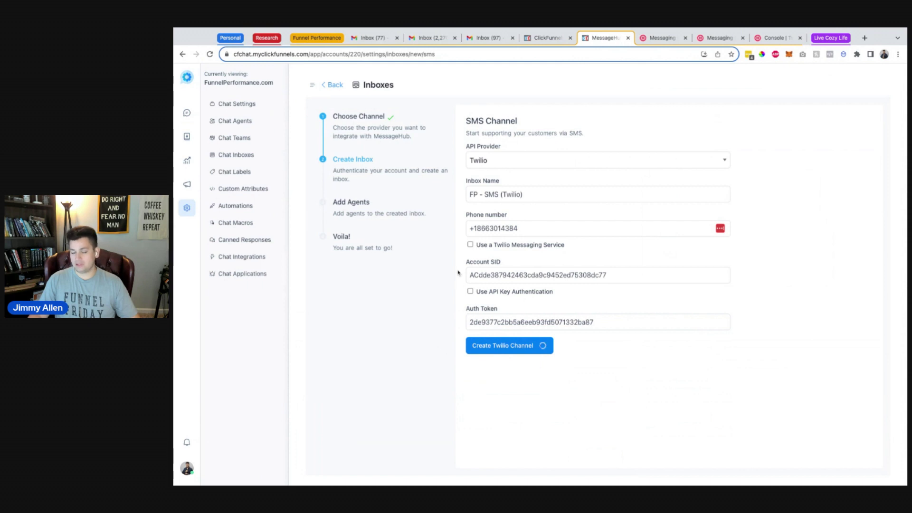
# Step: Add the presenter as an agent on the new SMS inbox
pyautogui.click(492, 179)
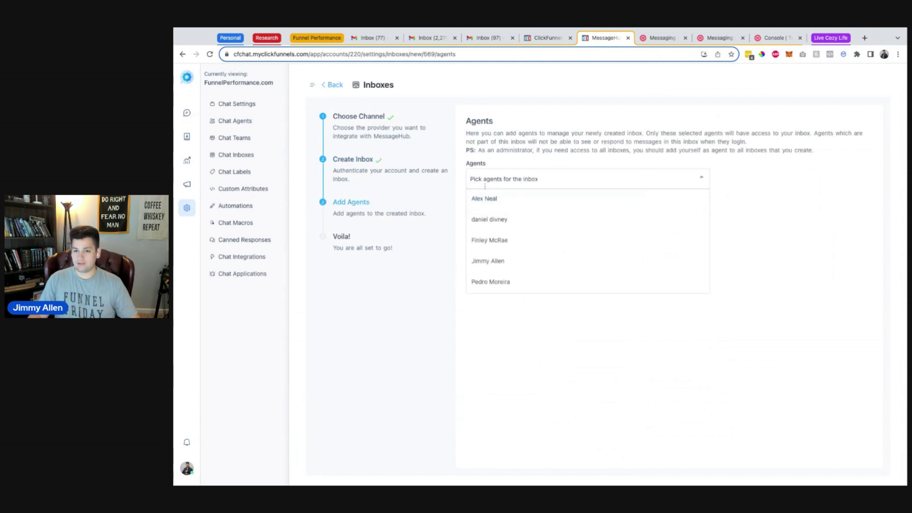
pyautogui.click(506, 262)
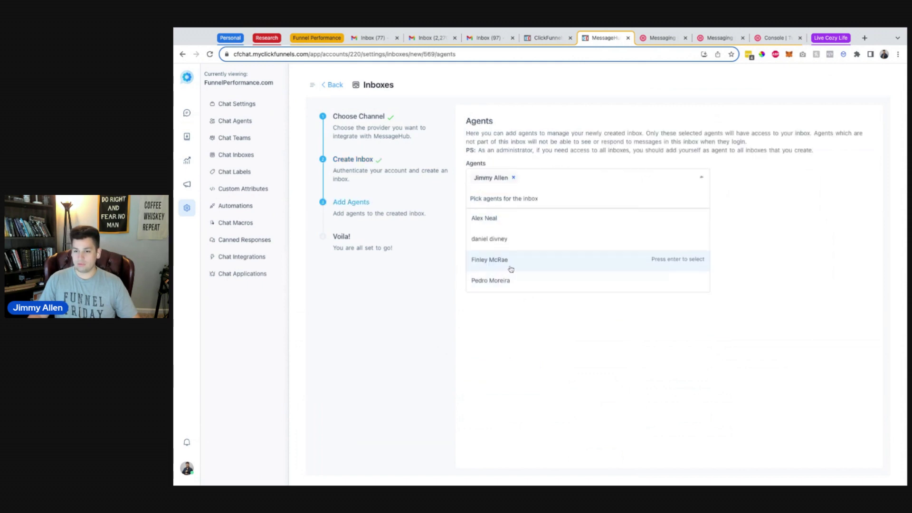
pyautogui.click(508, 301)
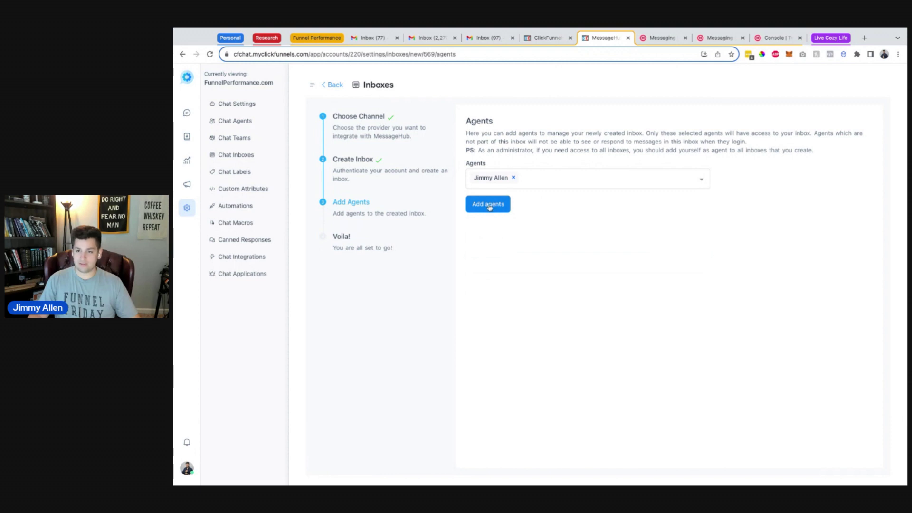
pyautogui.click(489, 205)
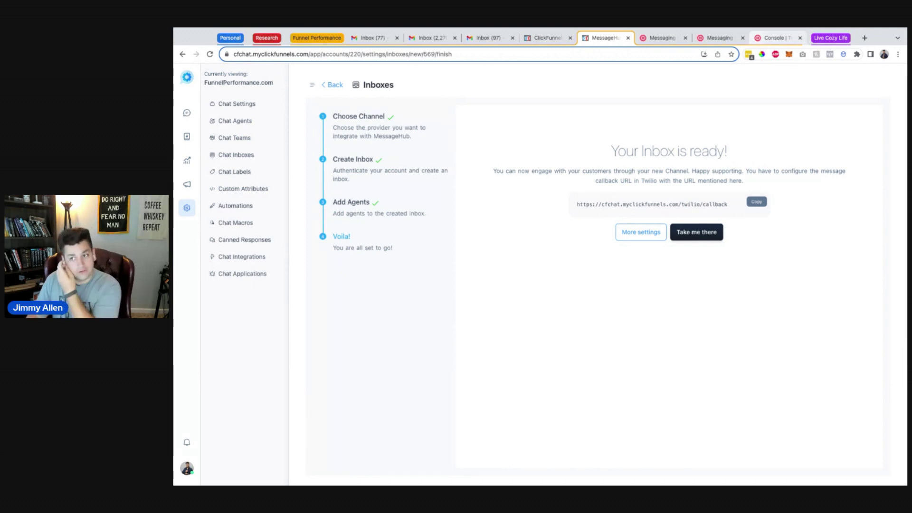
# Step: Copy the inbox's Twilio callback URL and go to Twilio's Messaging page
pyautogui.click(756, 202)
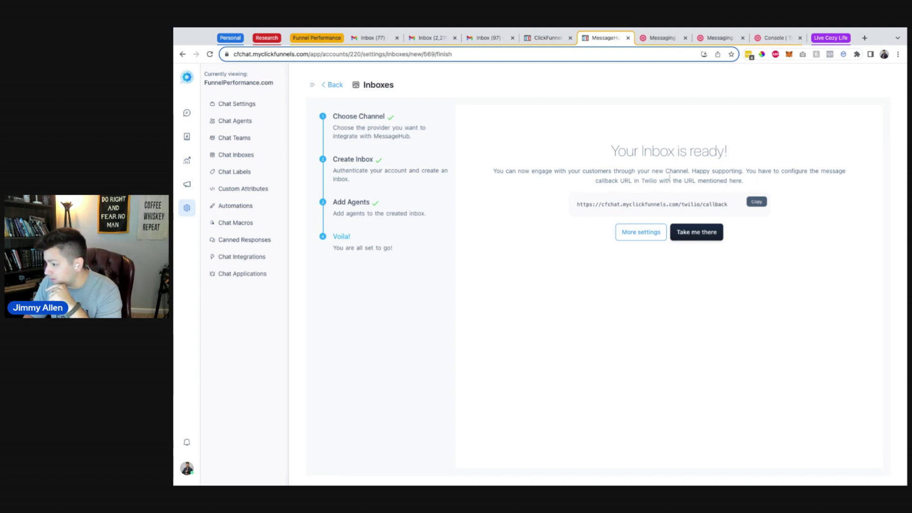
pyautogui.hotkey('alt', 'Tab')
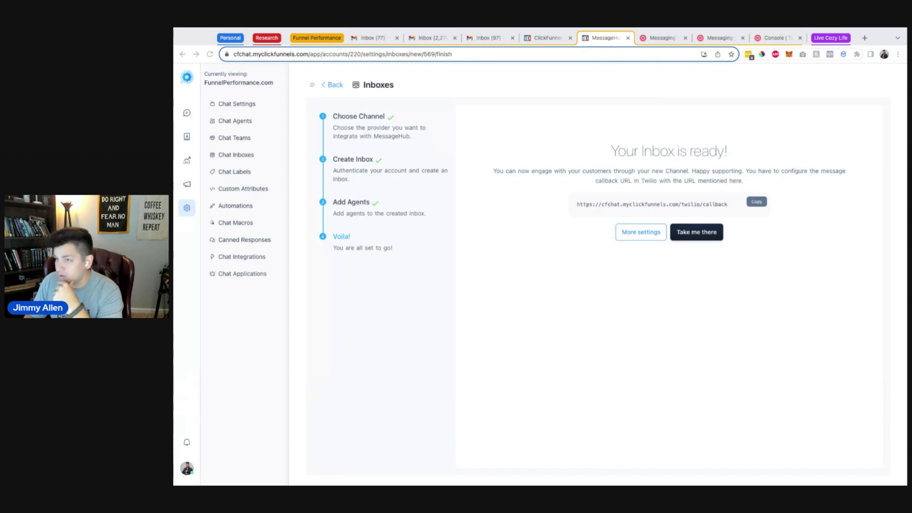
pyautogui.click(720, 37)
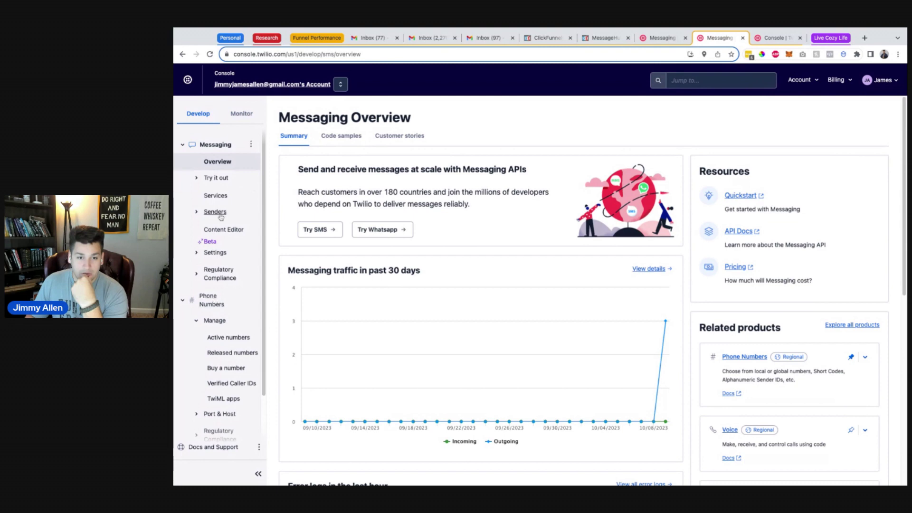
pyautogui.click(224, 337)
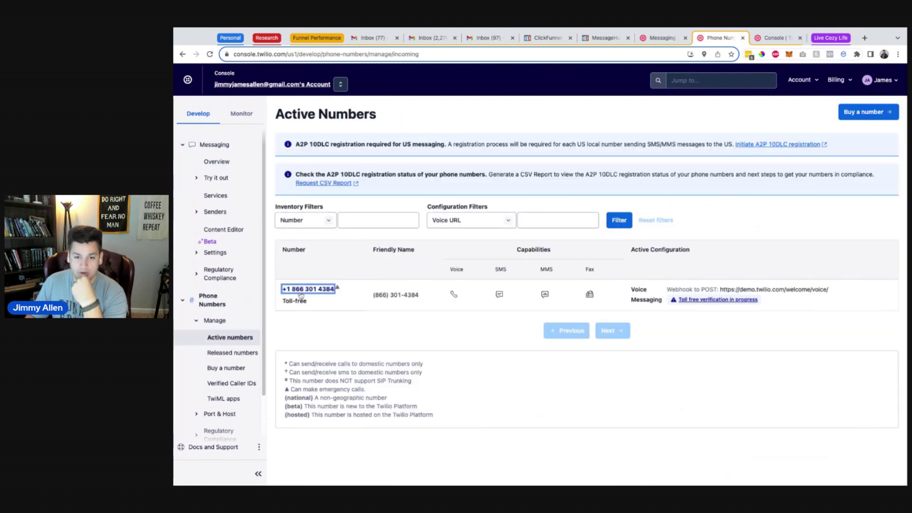
pyautogui.click(301, 291)
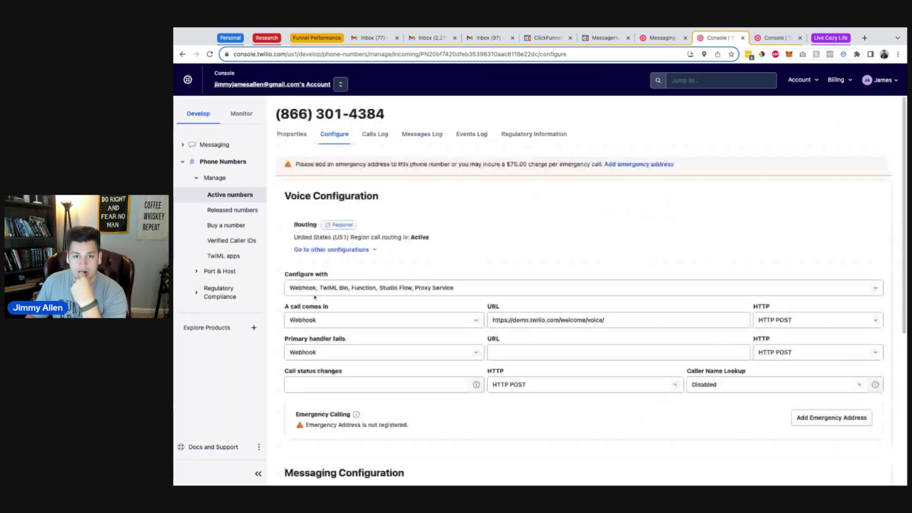
pyautogui.scroll(-6, 327, 294)
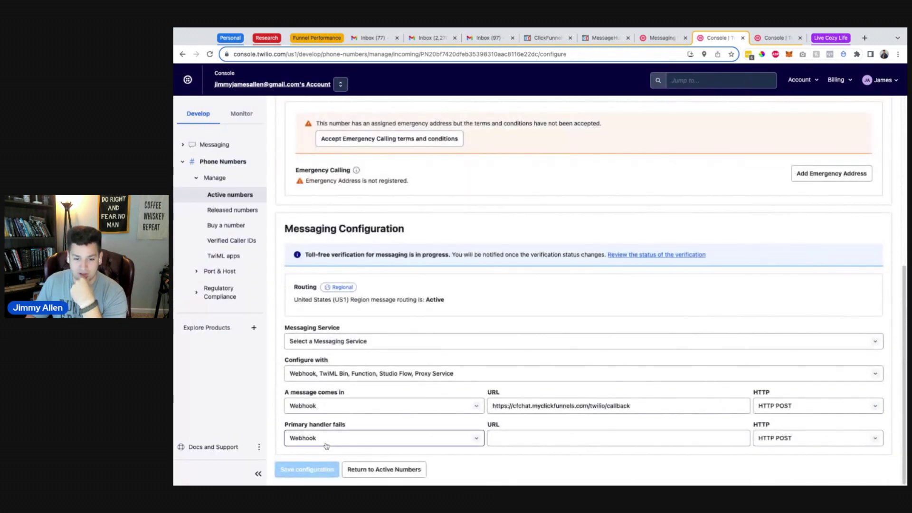
pyautogui.click(548, 404)
pyautogui.tripleClick(547, 407)
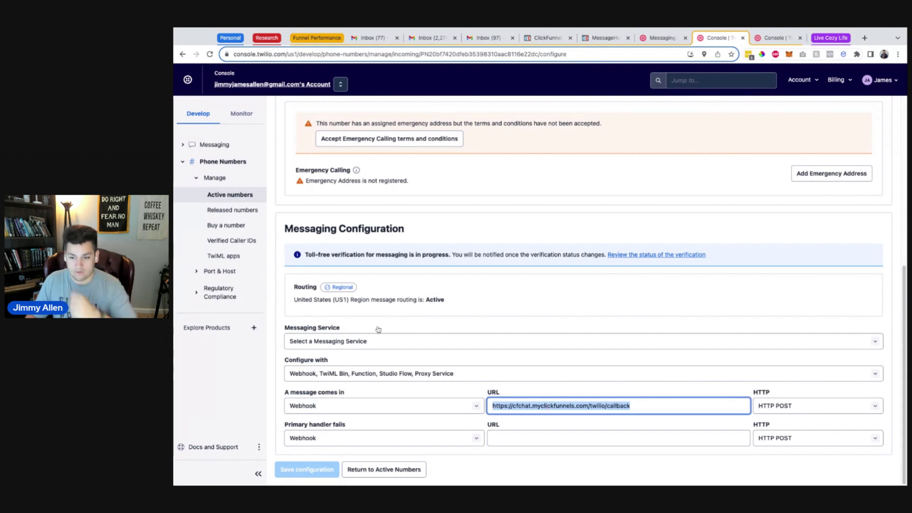
pyautogui.hotkey('ctrl', 'v')
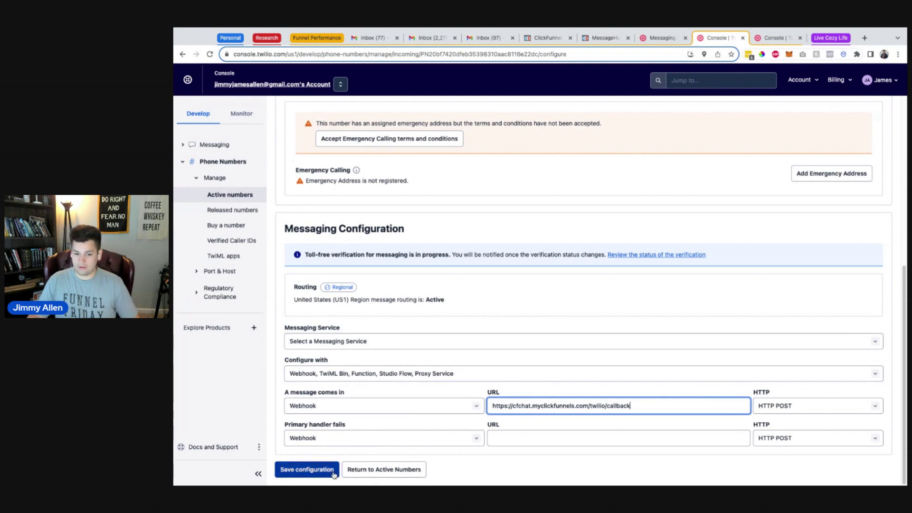
pyautogui.click(312, 472)
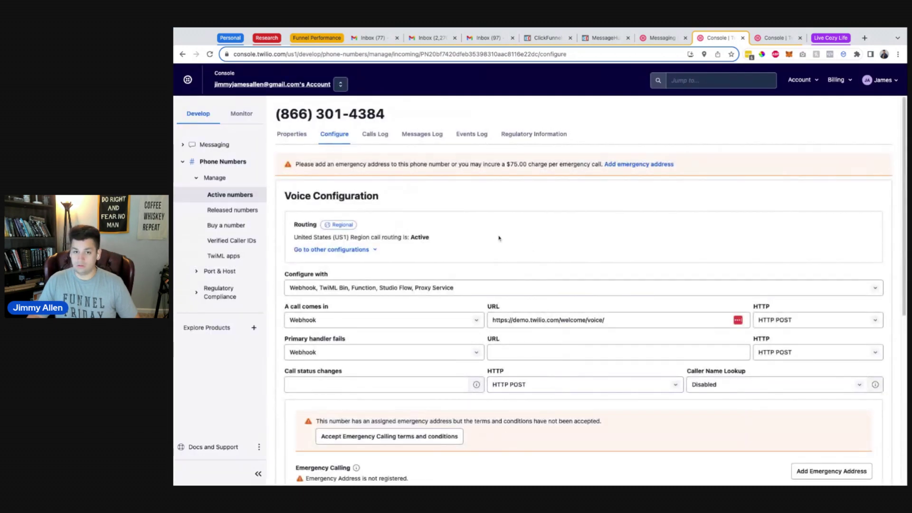
pyautogui.scroll(-4, 503, 244)
pyautogui.scroll(-3, 504, 243)
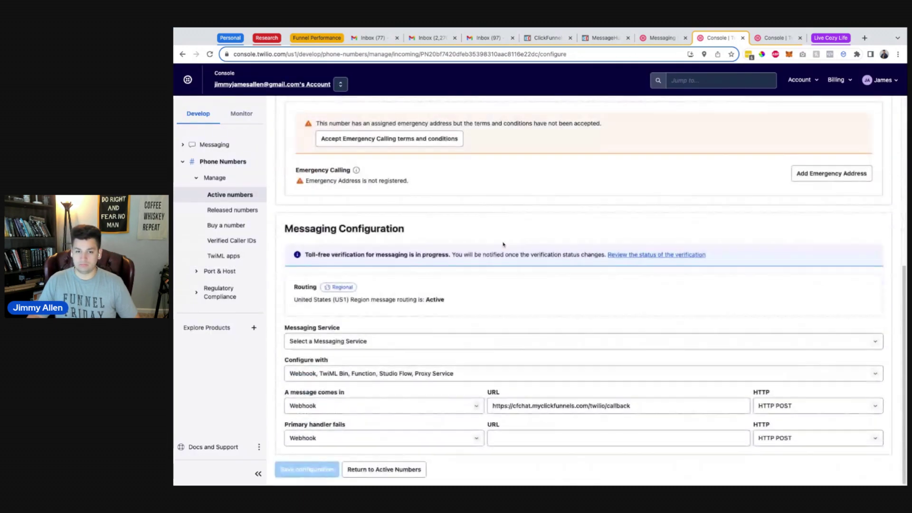
pyautogui.scroll(6, 504, 243)
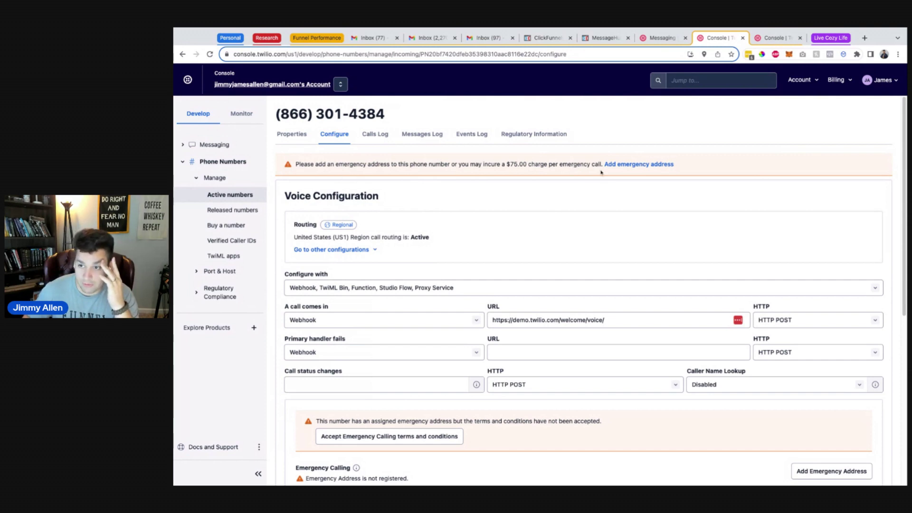
pyautogui.scroll(-5, 358, 310)
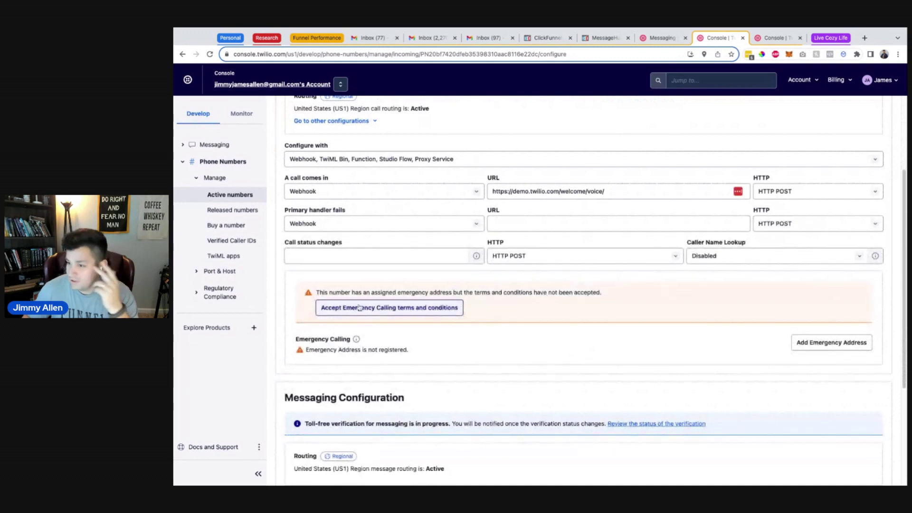
pyautogui.scroll(5, 358, 308)
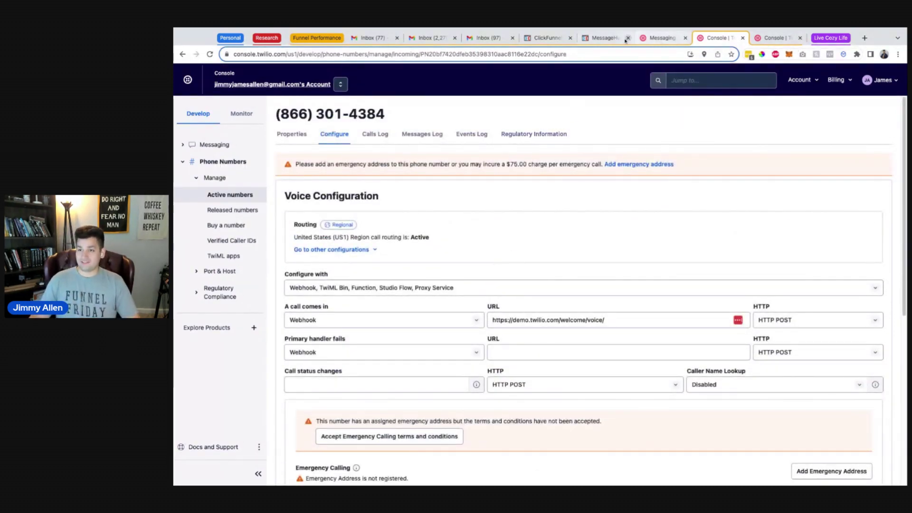
# Step: Open the new FP - SMS (Twilio) inbox from the inbox-ready page
pyautogui.click(551, 38)
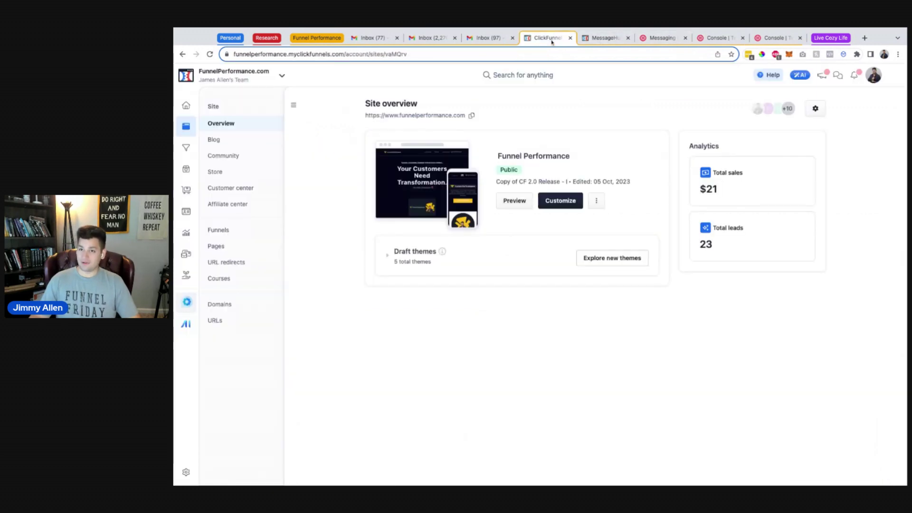
pyautogui.click(594, 38)
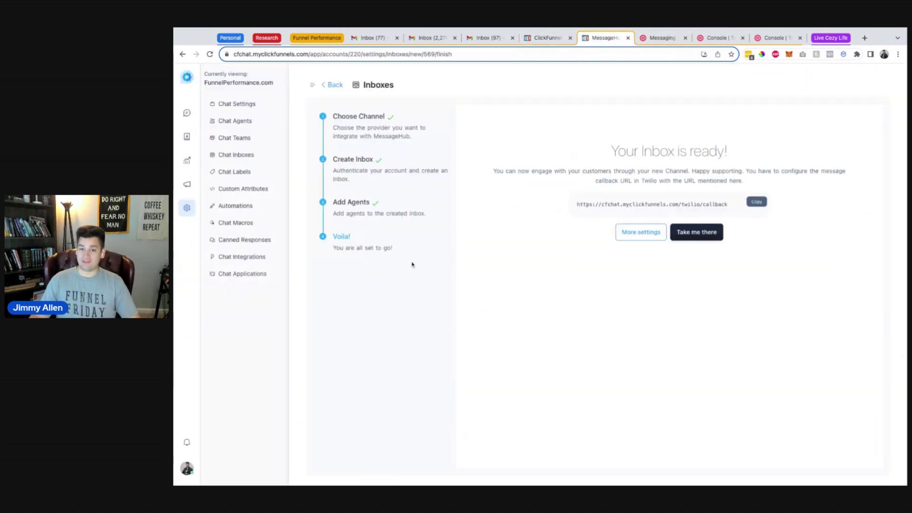
pyautogui.click(692, 233)
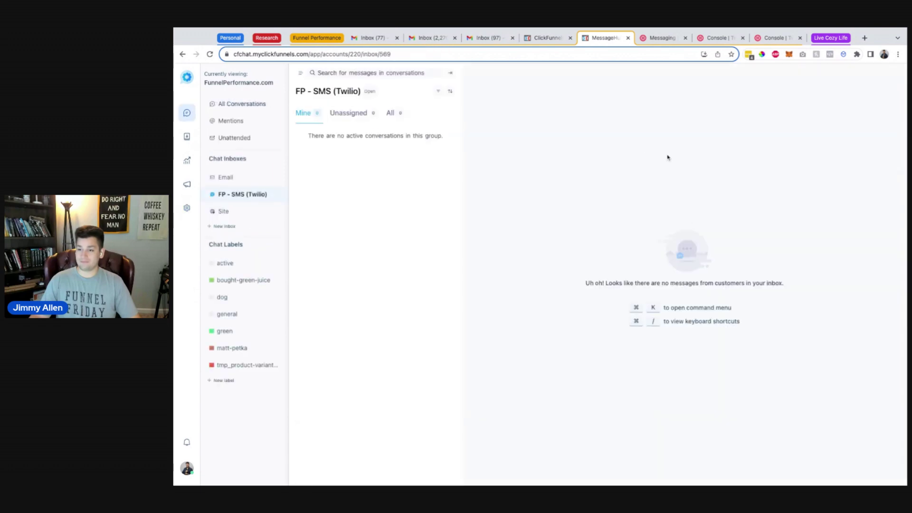
# Step: Recheck the Twilio number's configuration, voice calls still posting to the demo webhook
pyautogui.hotkey('ctrl', 'Tab')
pyautogui.hotkey('ctrl', 'Tab')
pyautogui.hotkey('ctrl', 'Tab')
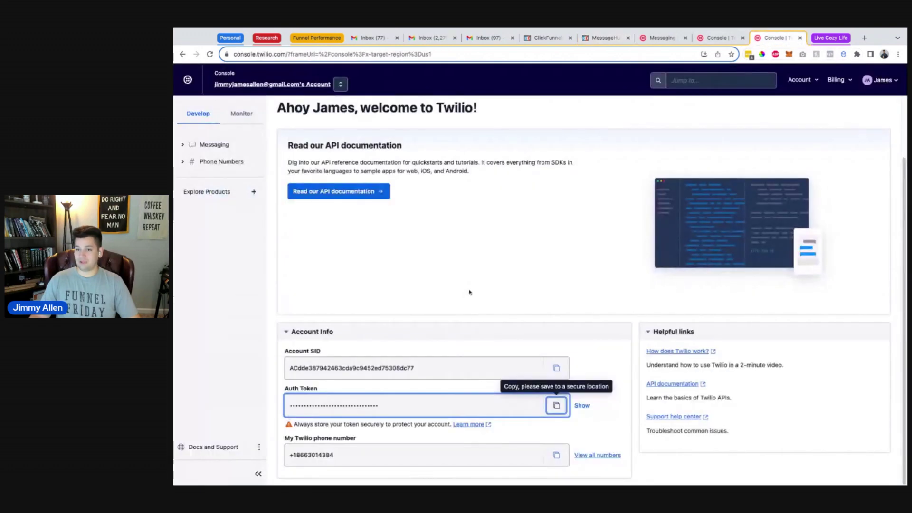
pyautogui.click(716, 38)
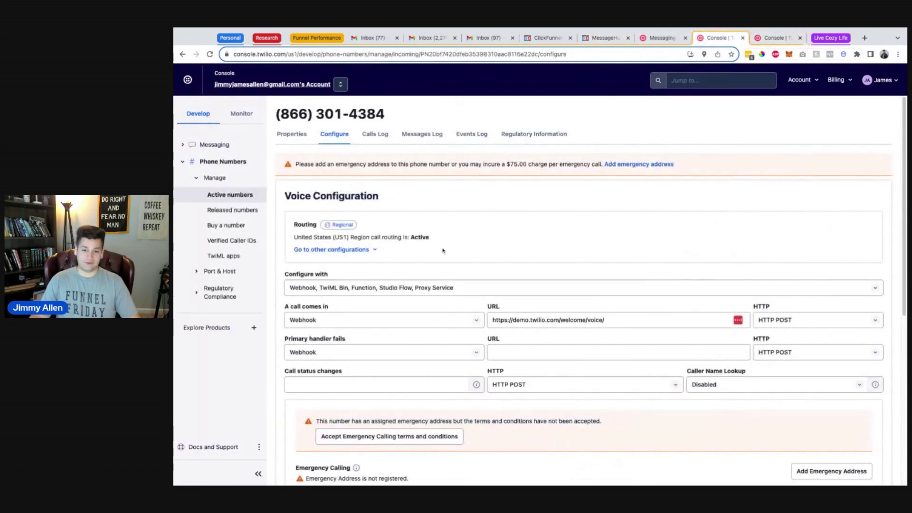
pyautogui.scroll(-1, 484, 369)
pyautogui.scroll(1, 485, 368)
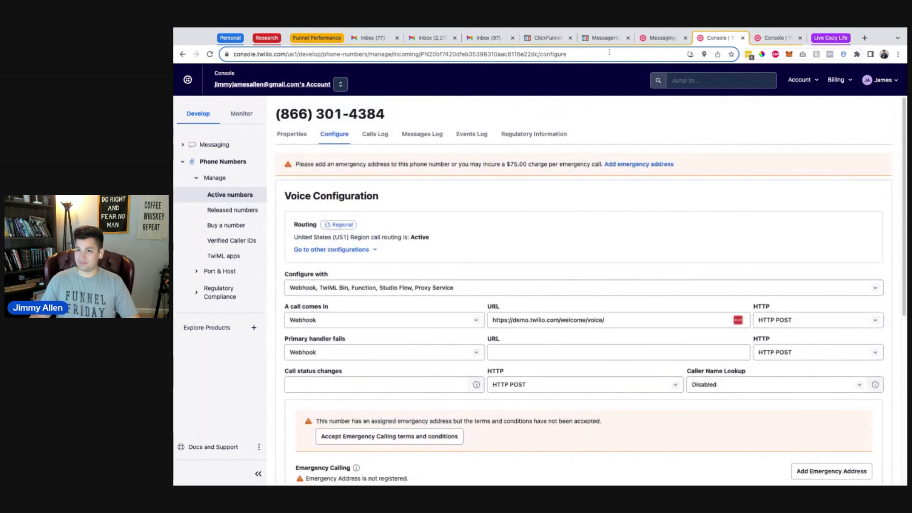
pyautogui.click(604, 38)
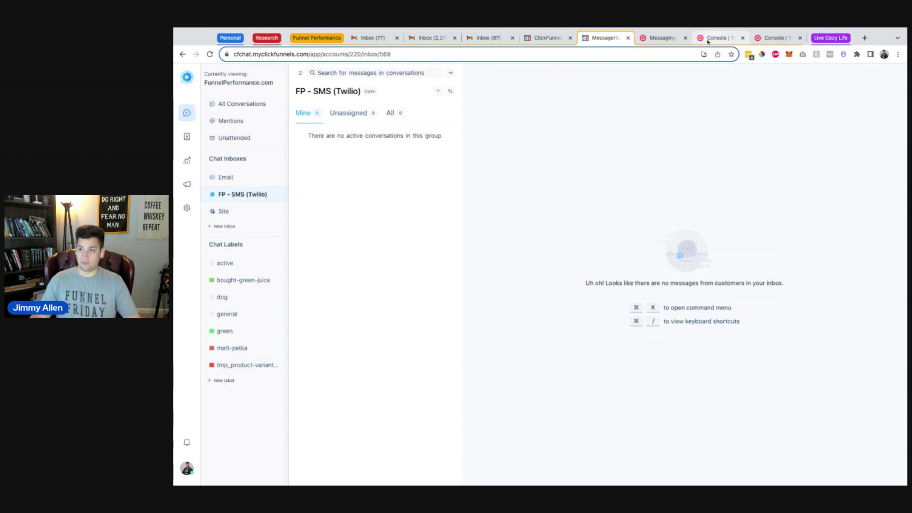
pyautogui.click(708, 41)
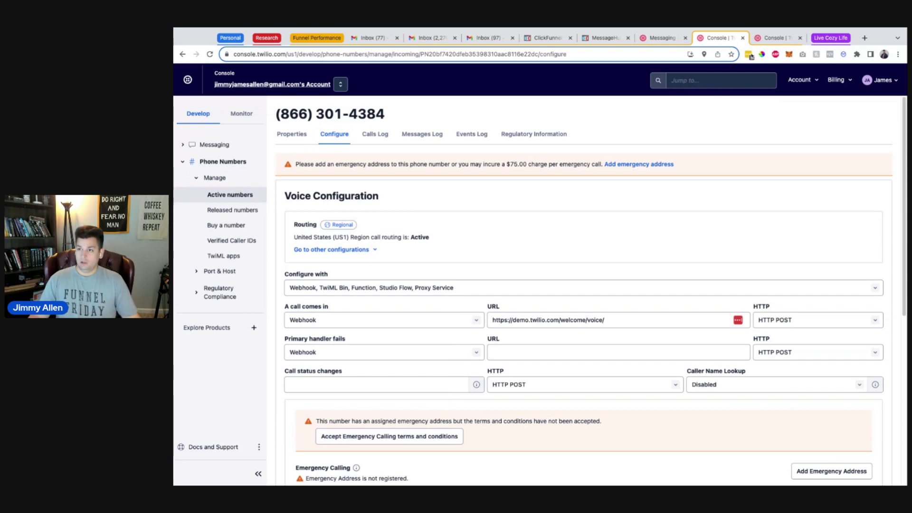
# Step: Verify the Twilio Messaging Configuration webhook URL, then return to the MessageHub SMS inbox
pyautogui.scroll(-6, 478, 302)
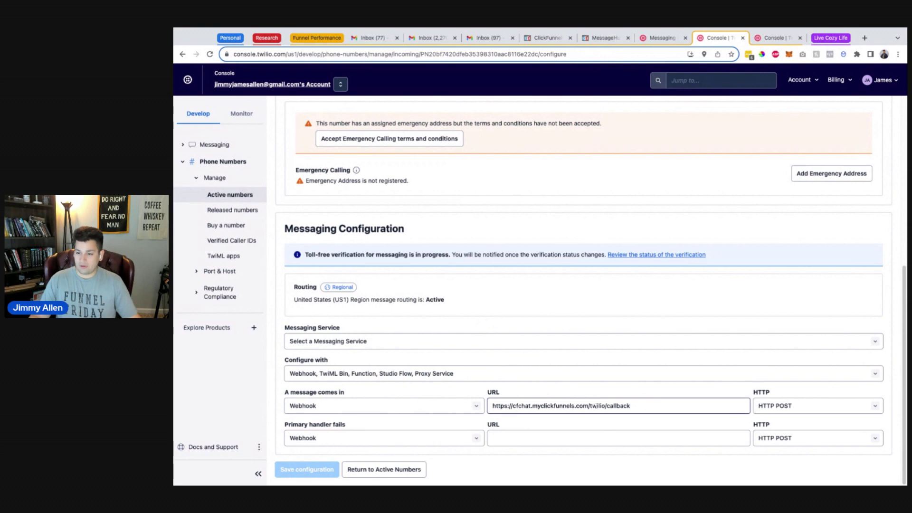
pyautogui.click(603, 38)
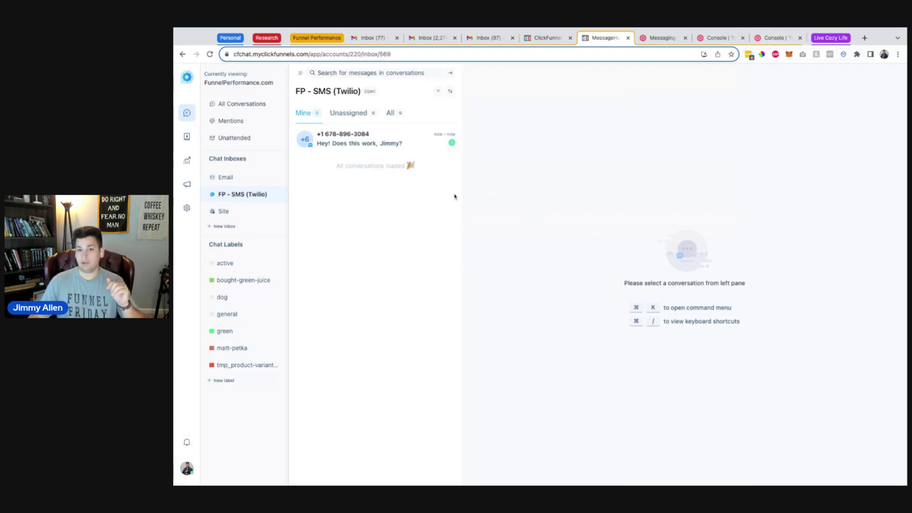
# Step: Reply 'Hey! Yes this is LIVE on Facebook!' to the incoming test SMS conversation
pyautogui.click(387, 144)
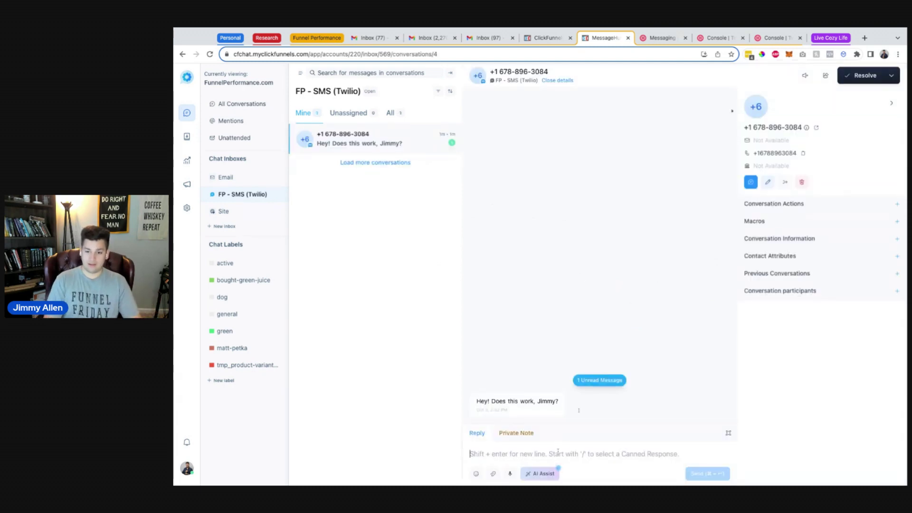
pyautogui.write('Hey! Yes ')
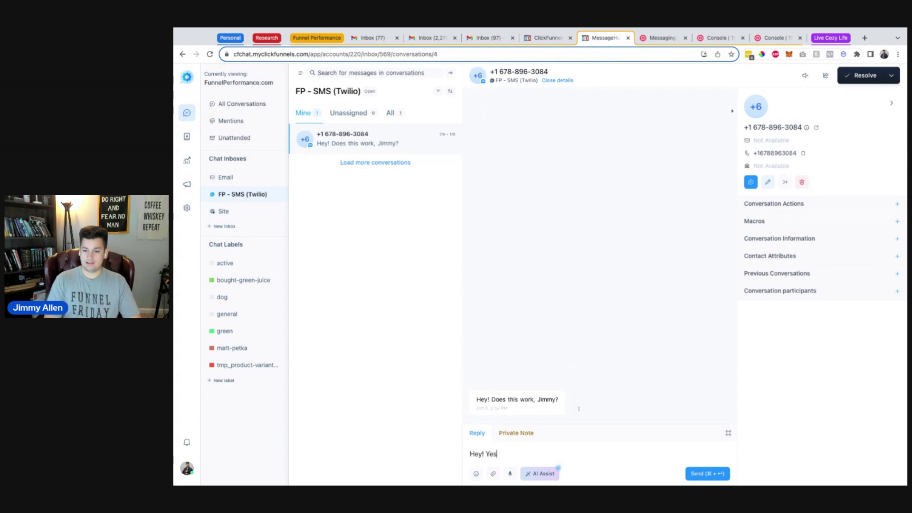
pyautogui.write('this is LIVE on Face')
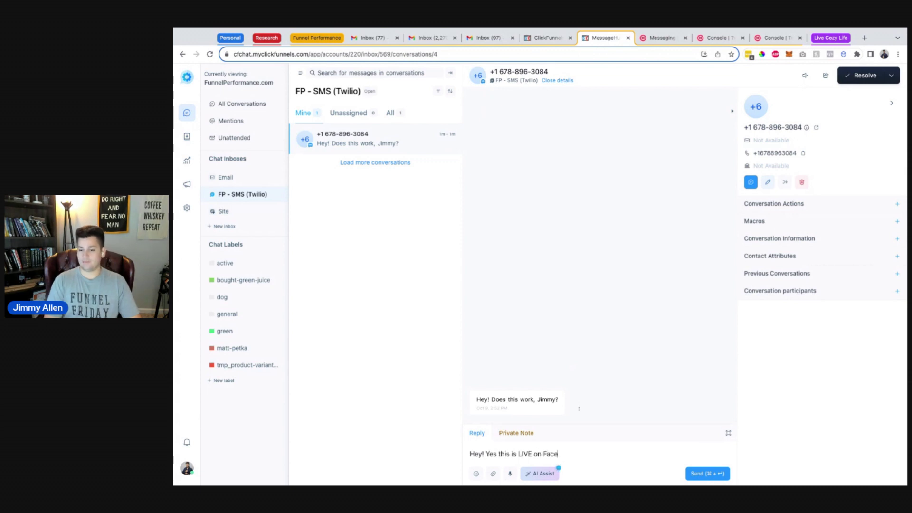
pyautogui.write('book!')
pyautogui.click(720, 475)
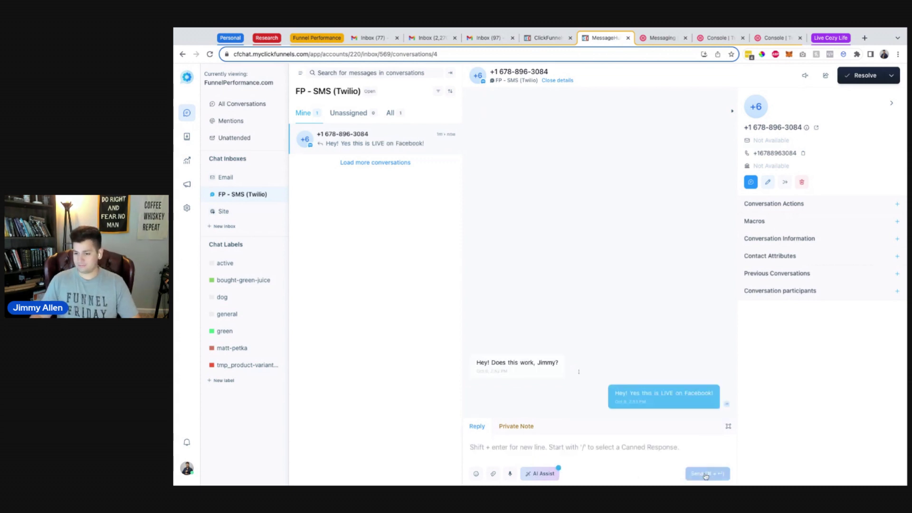